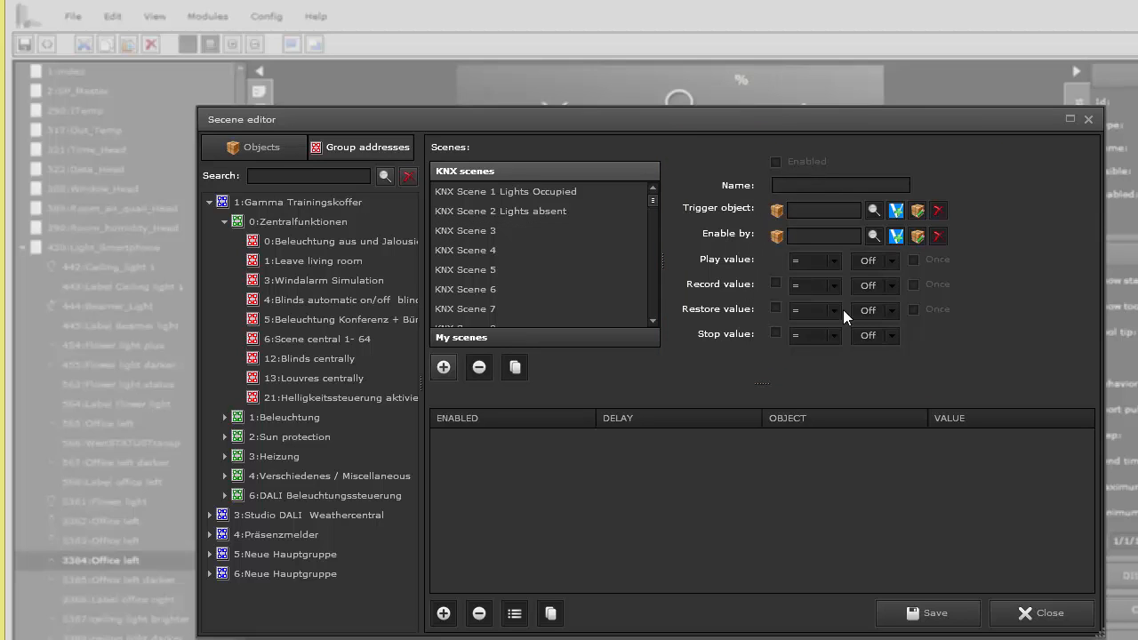
Open KNX Scene 1 Lights Occupied and look through the KNX scenes and My scenes lists
left_click(575, 188)
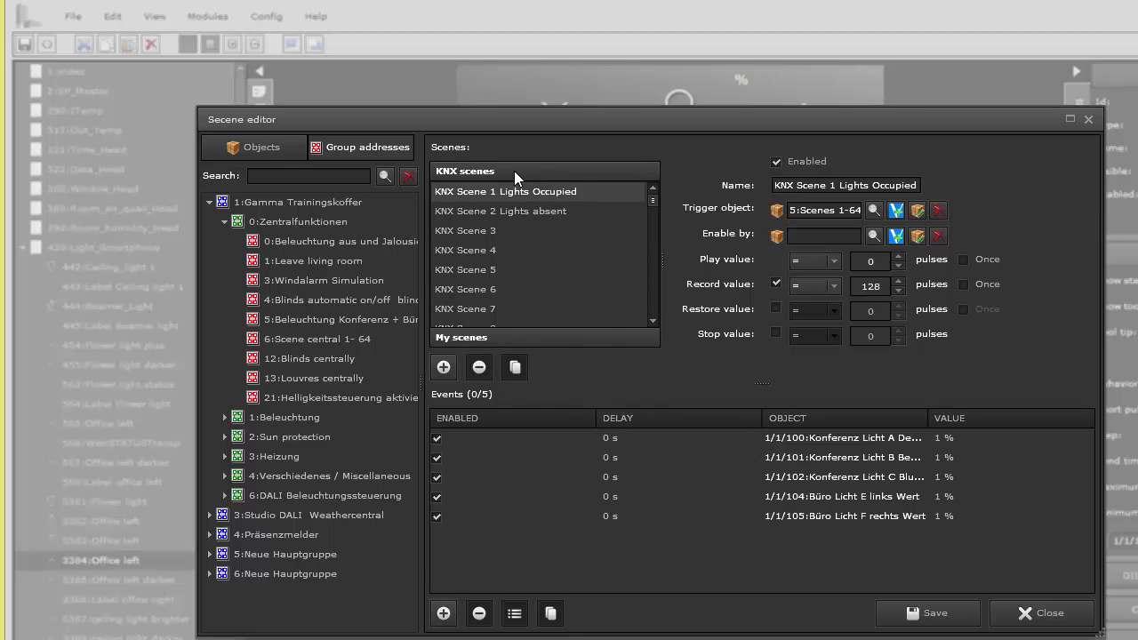
left_click(508, 337)
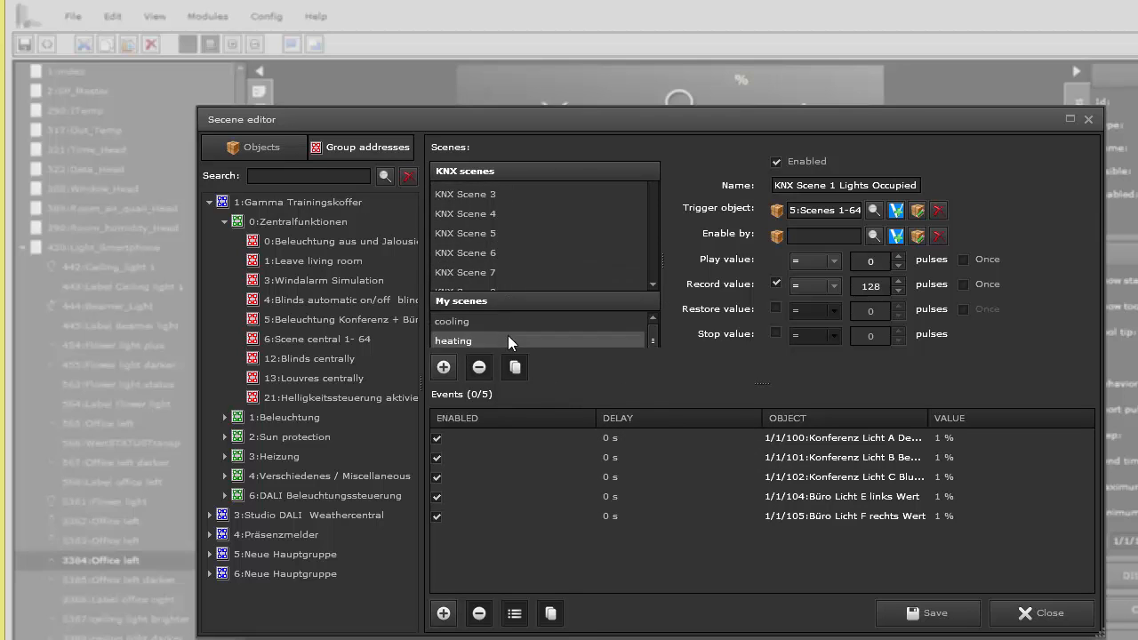
left_click(510, 169)
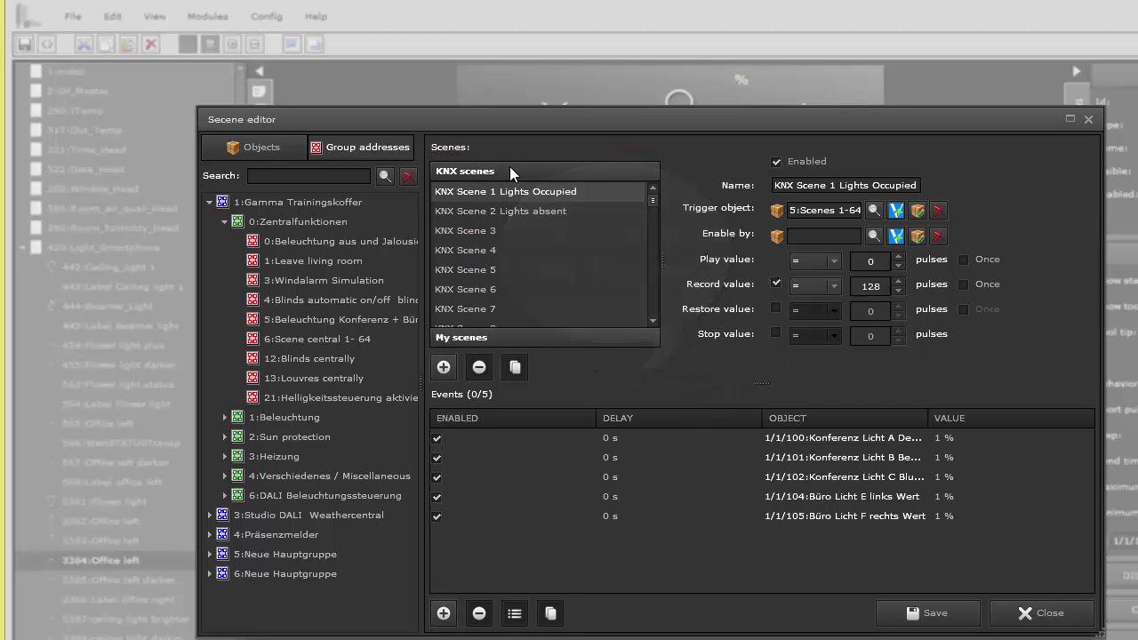
Edit the trigger object Scenes 1-64, enabling a default value of 63 pulses, and save it
left_click(918, 210)
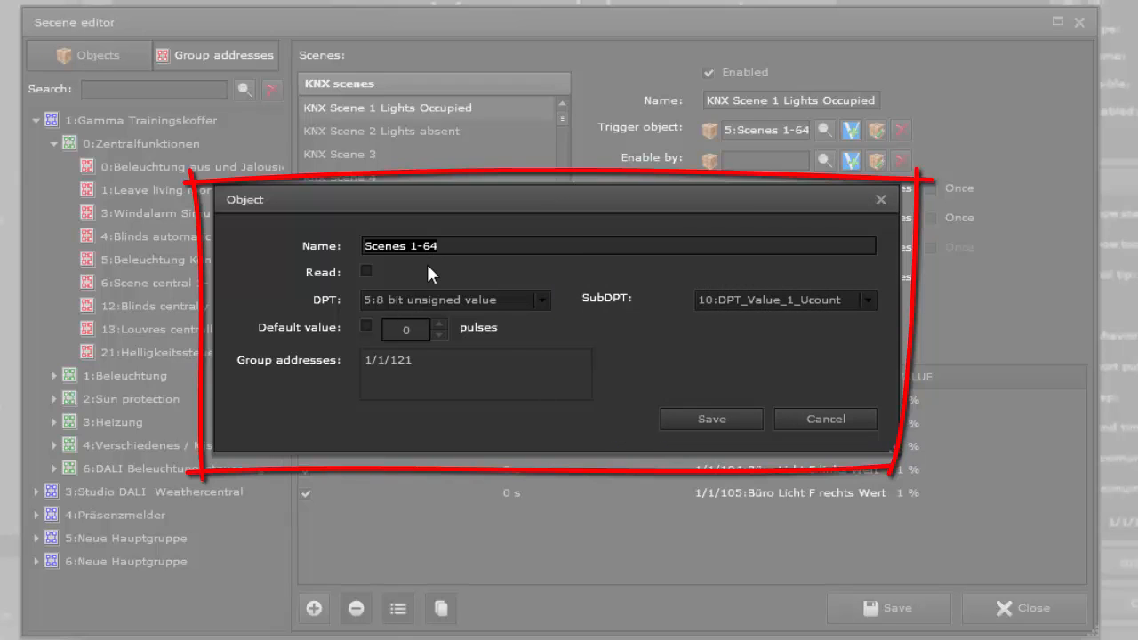
left_click(366, 325)
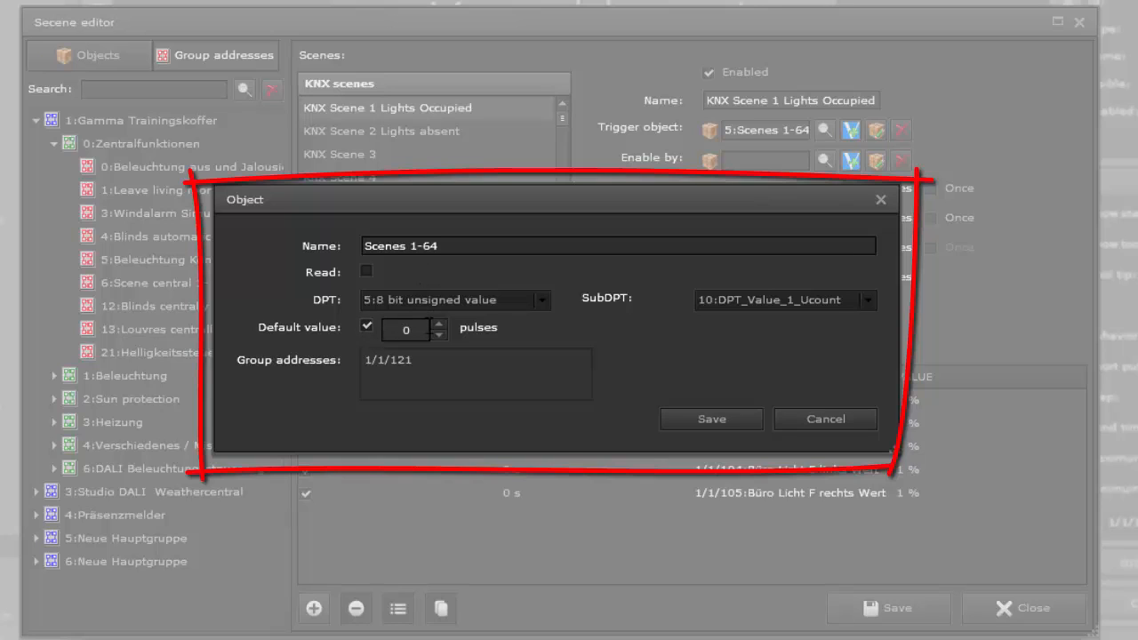
type("73")
left_click(440, 323)
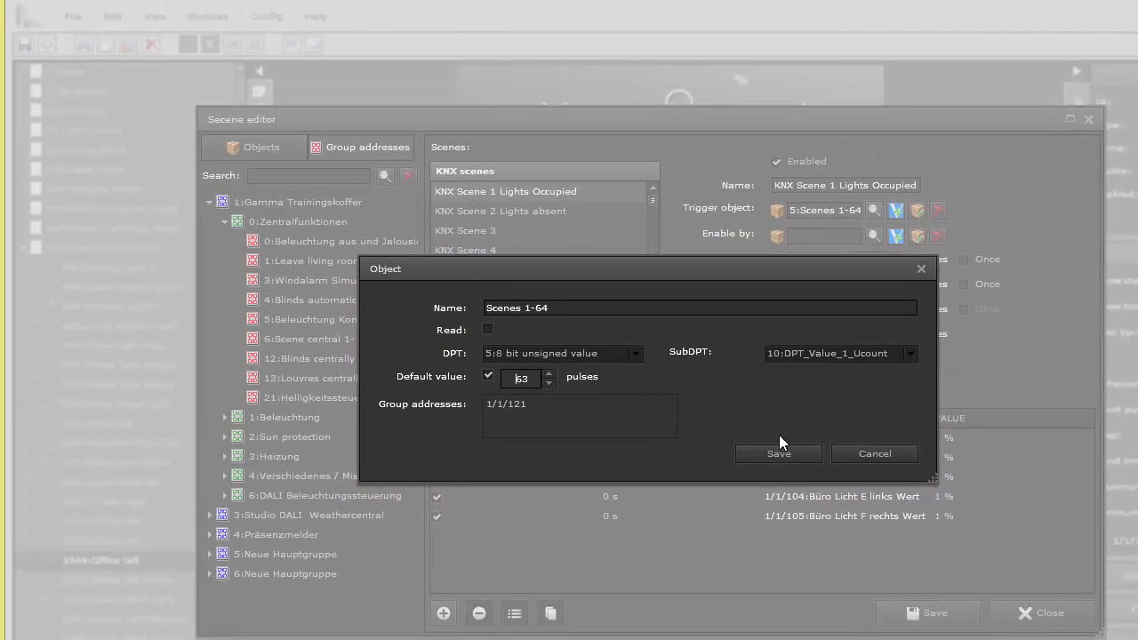
left_click(784, 456)
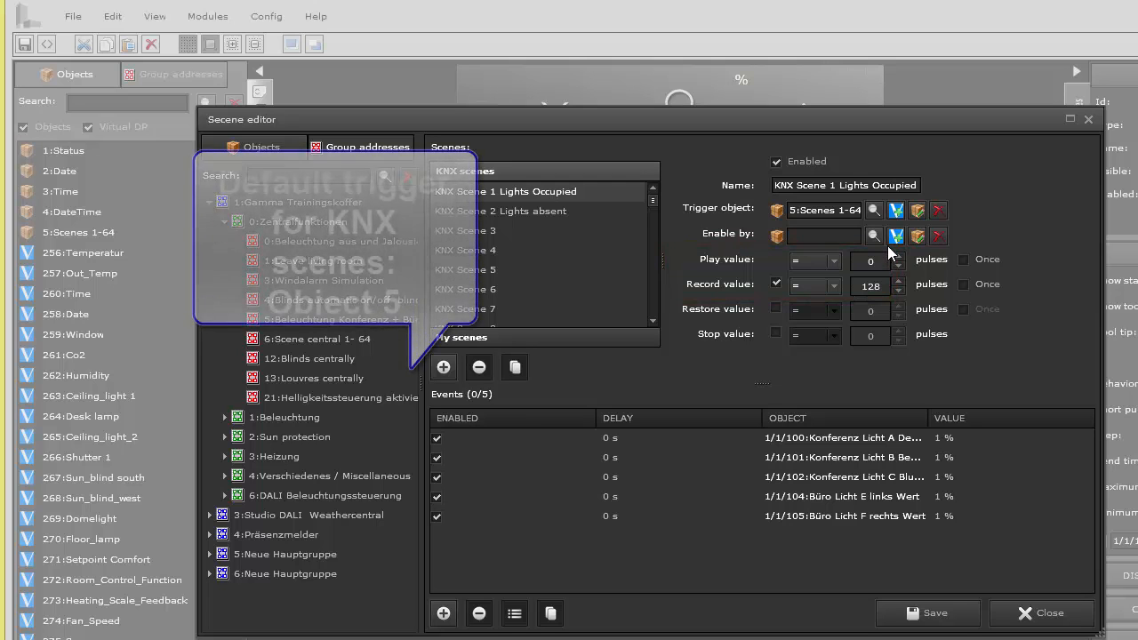
Browse the objects available as trigger for KNX Scene 1, with virtual data points hidden and shown again
left_click(895, 216)
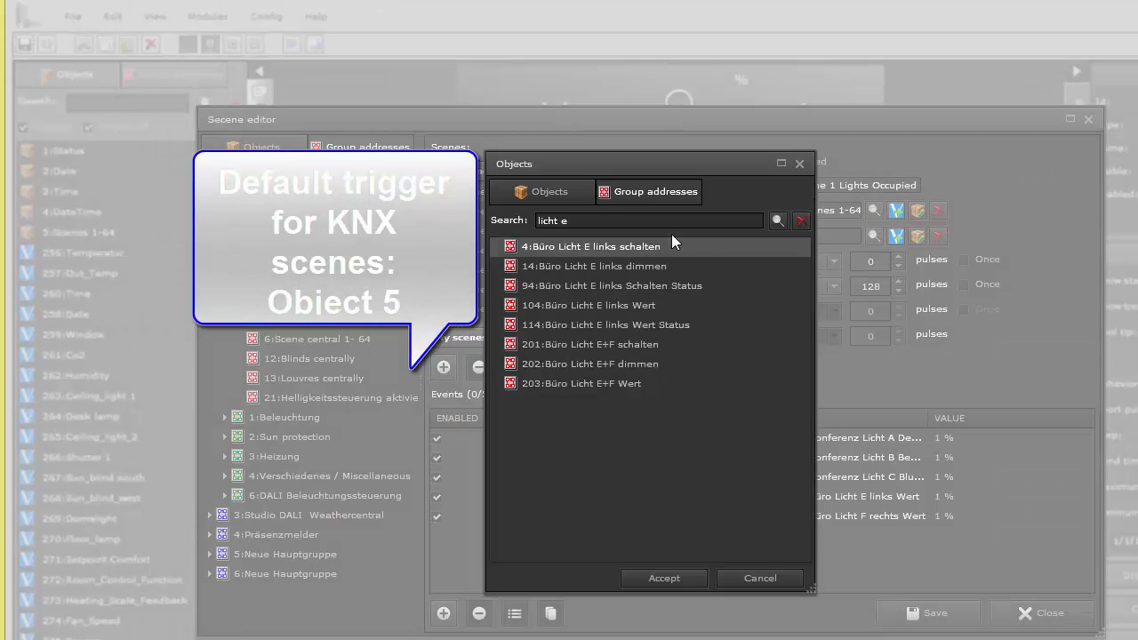
left_click(558, 200)
left_click(535, 244)
left_click(535, 243)
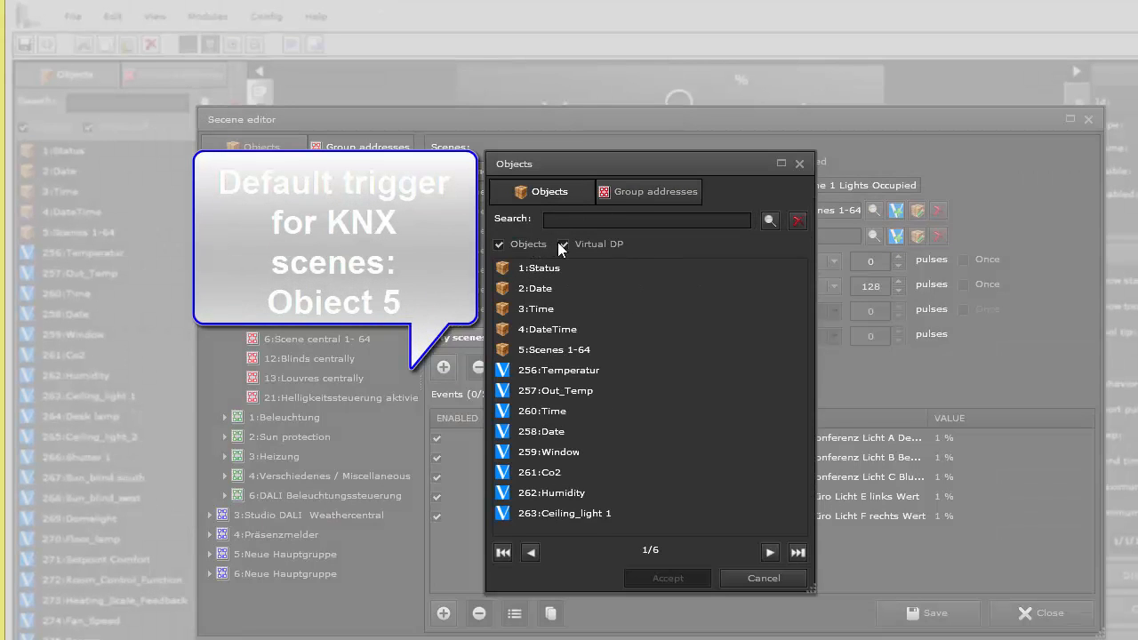
left_click(560, 243)
mouse_move(553, 348)
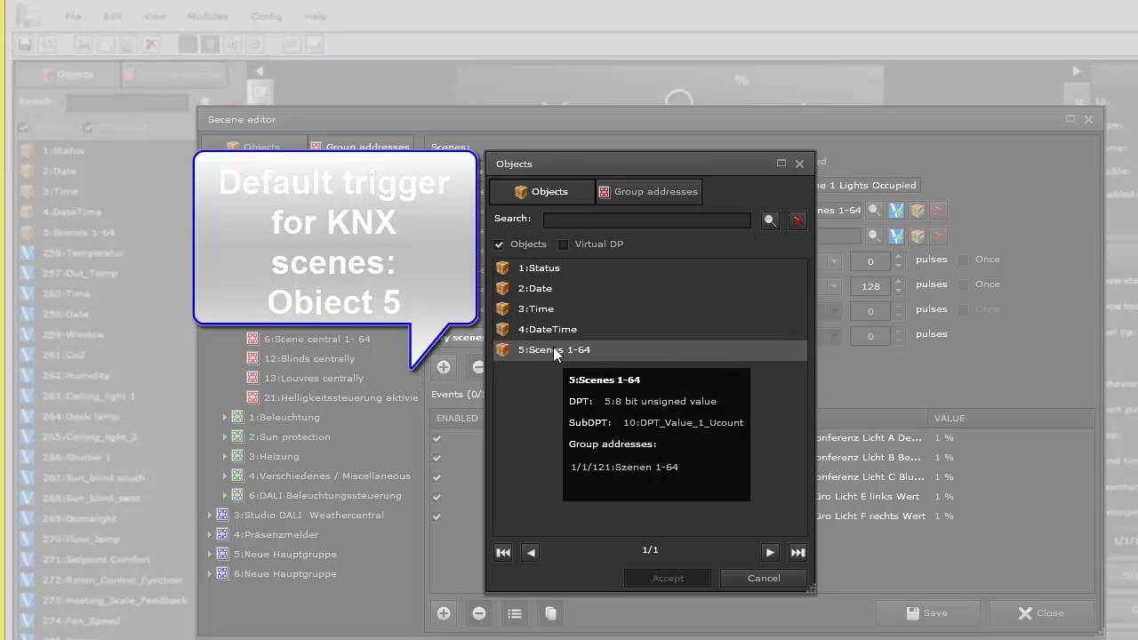
left_click(563, 244)
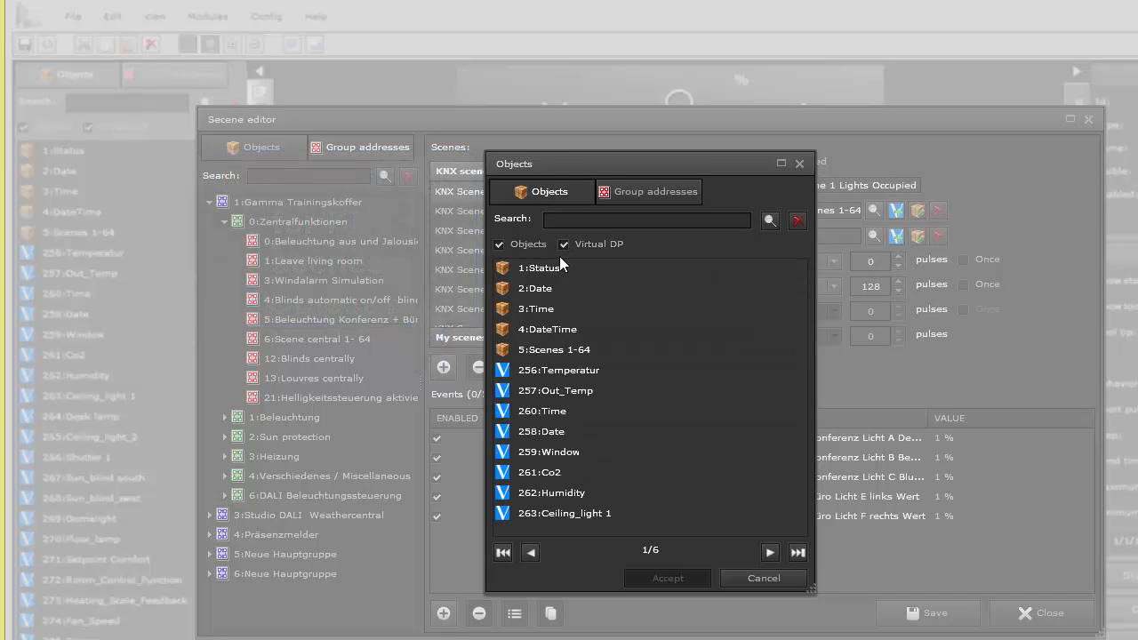
Assign 326:Scene virtual 8-bit as the trigger object of KNX Scene 1 and check that object's settings
left_click(797, 557)
mouse_move(646, 471)
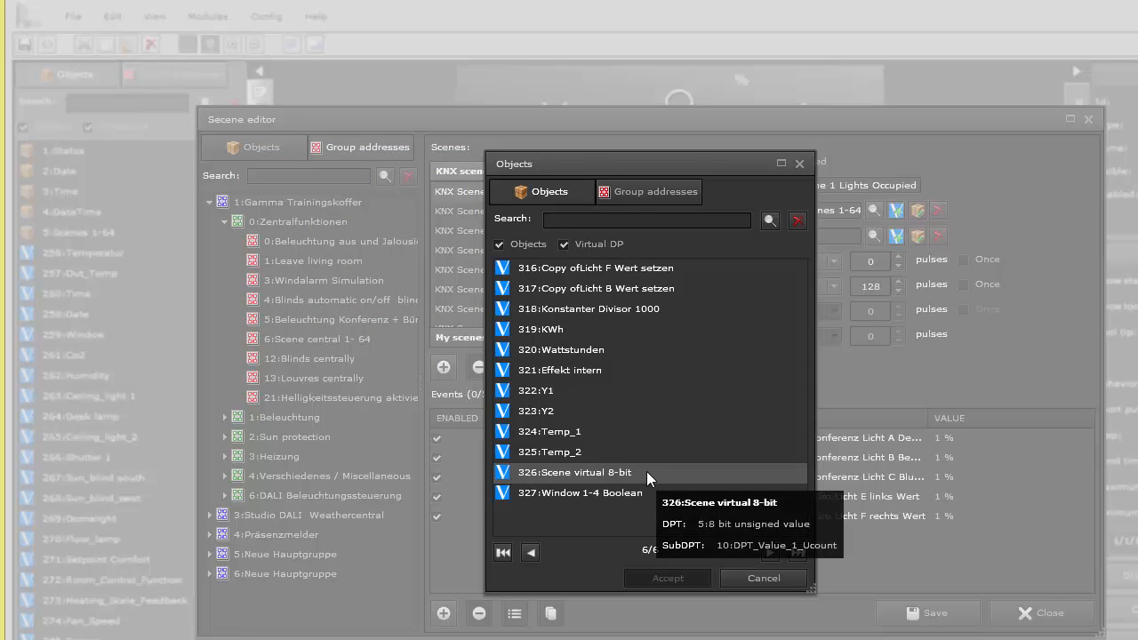
left_click(646, 471)
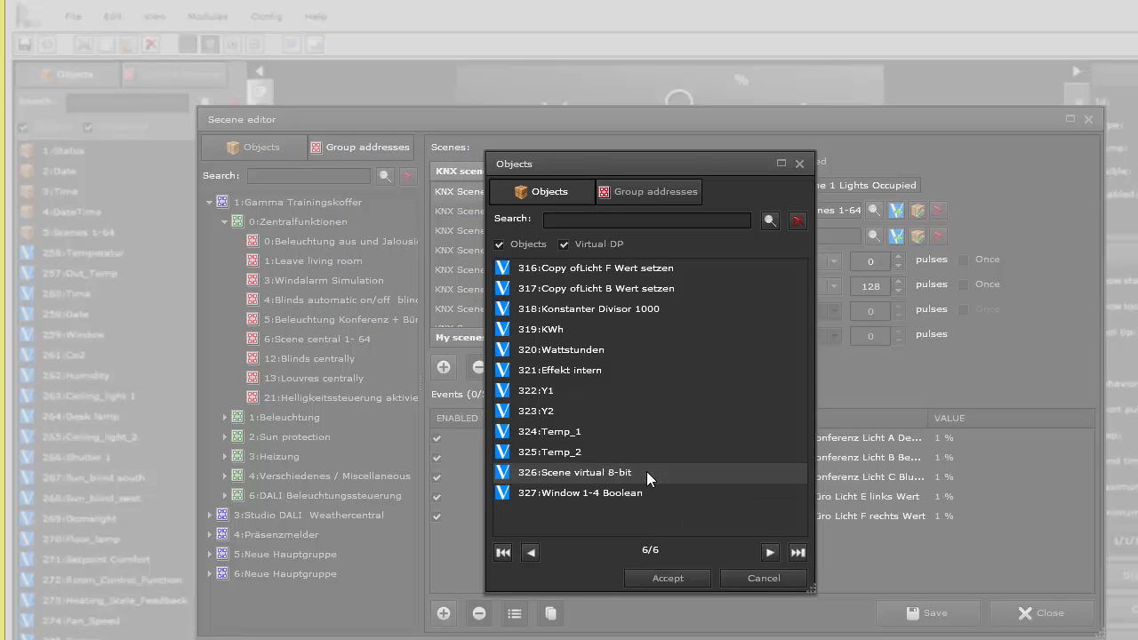
left_click(684, 579)
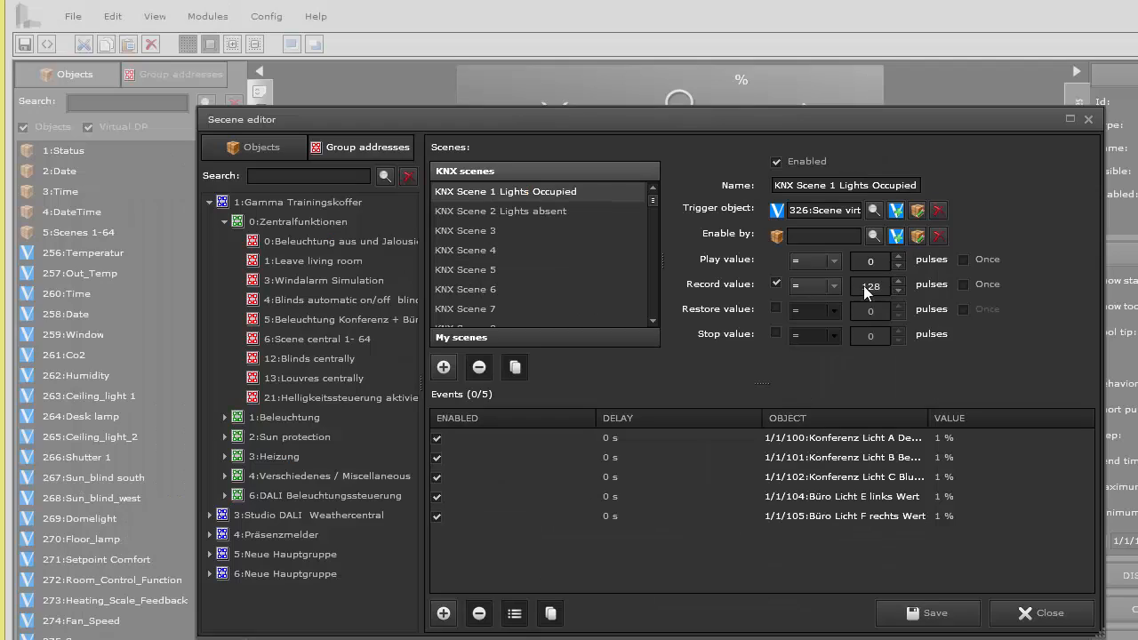
left_click(897, 210)
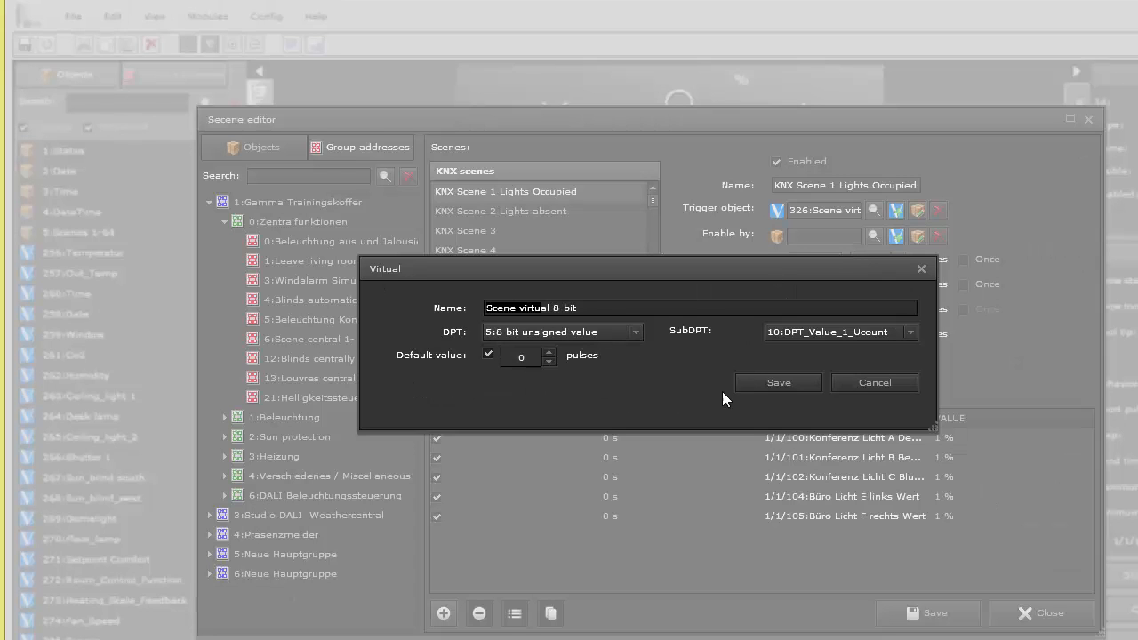
left_click(868, 380)
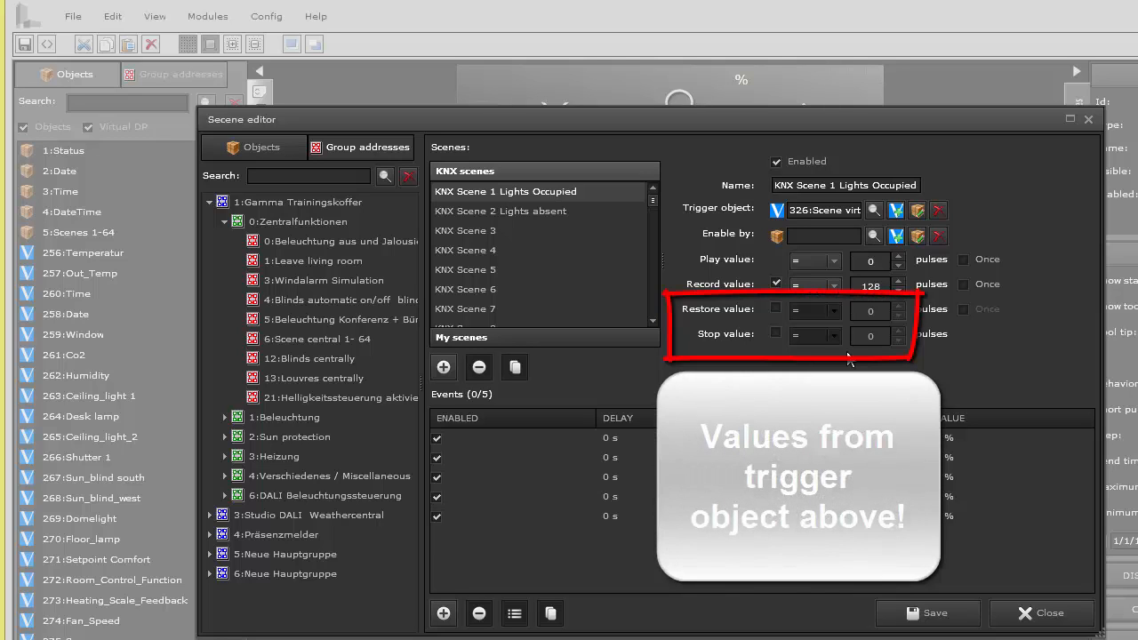
Activate the restore and stop values of the cooling scene in My scenes, and switch off its Enabled option
left_click(497, 335)
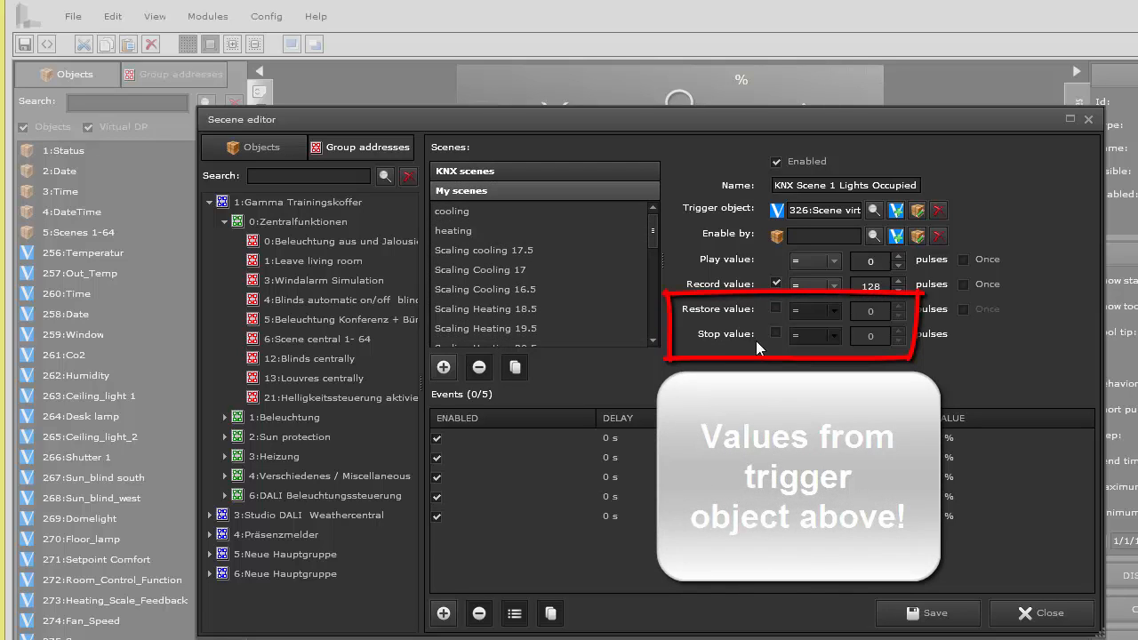
left_click(480, 212)
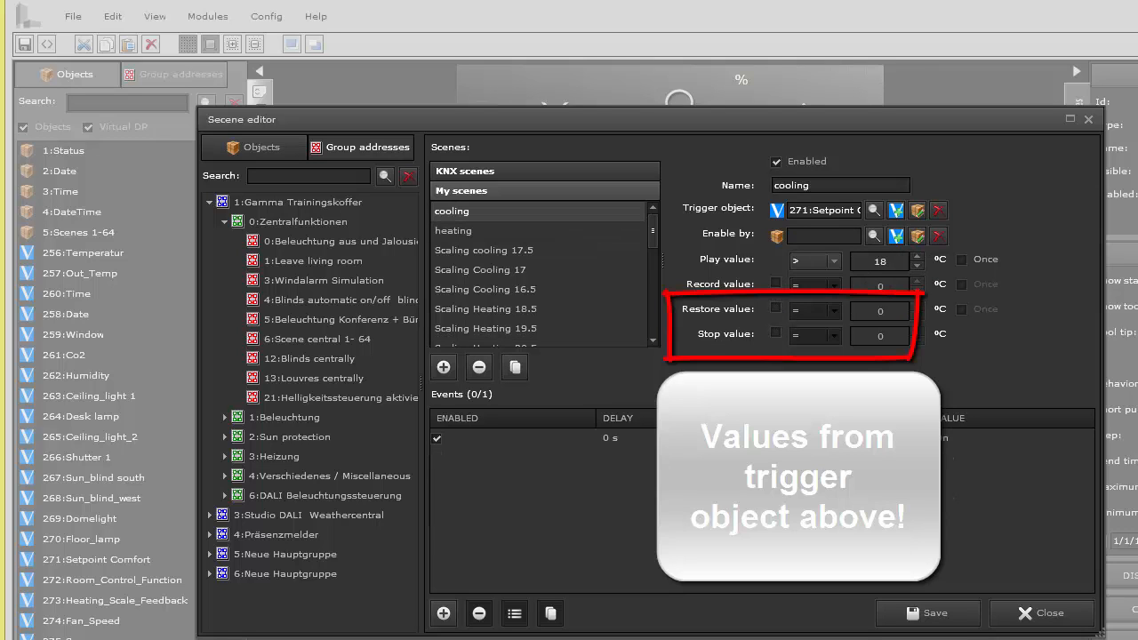
left_click(776, 309)
left_click(775, 334)
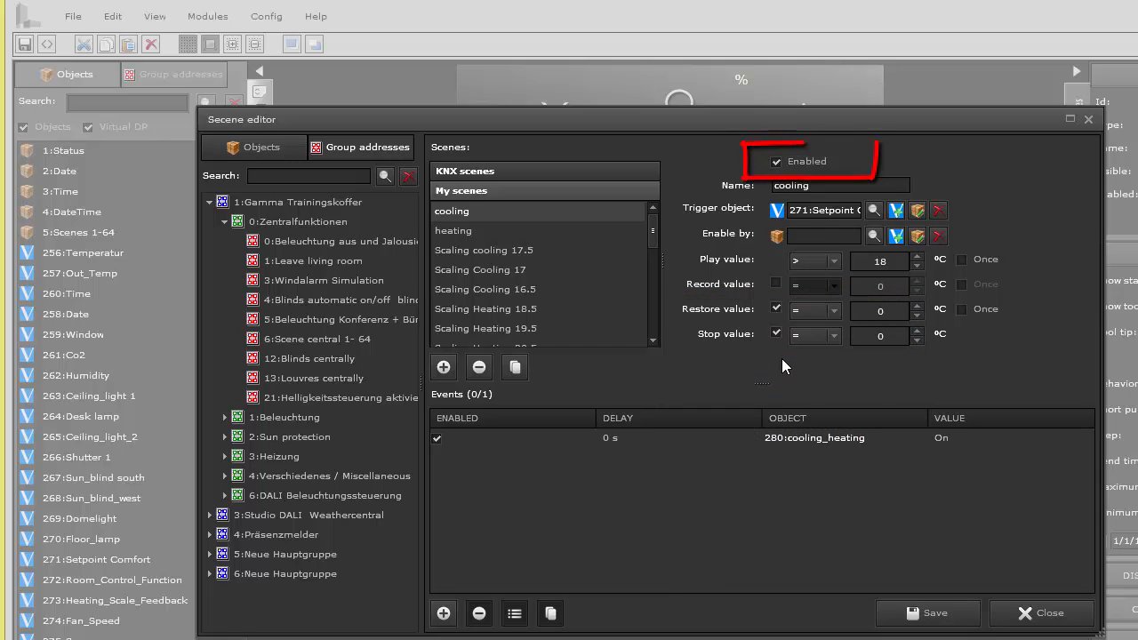
left_click(776, 162)
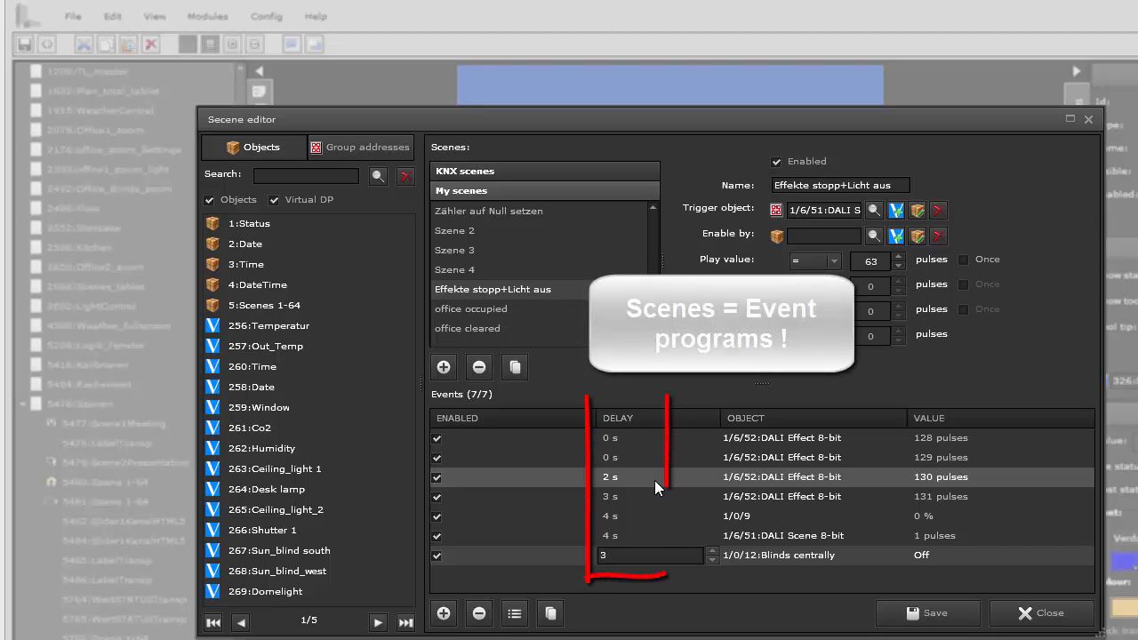
Set the delay of the 129-pulse DALI Effect event in the Effekte stopp+Licht aus scene to 4 s
left_click(610, 456)
left_click(714, 453)
left_click(713, 452)
left_click(714, 452)
left_click(714, 452)
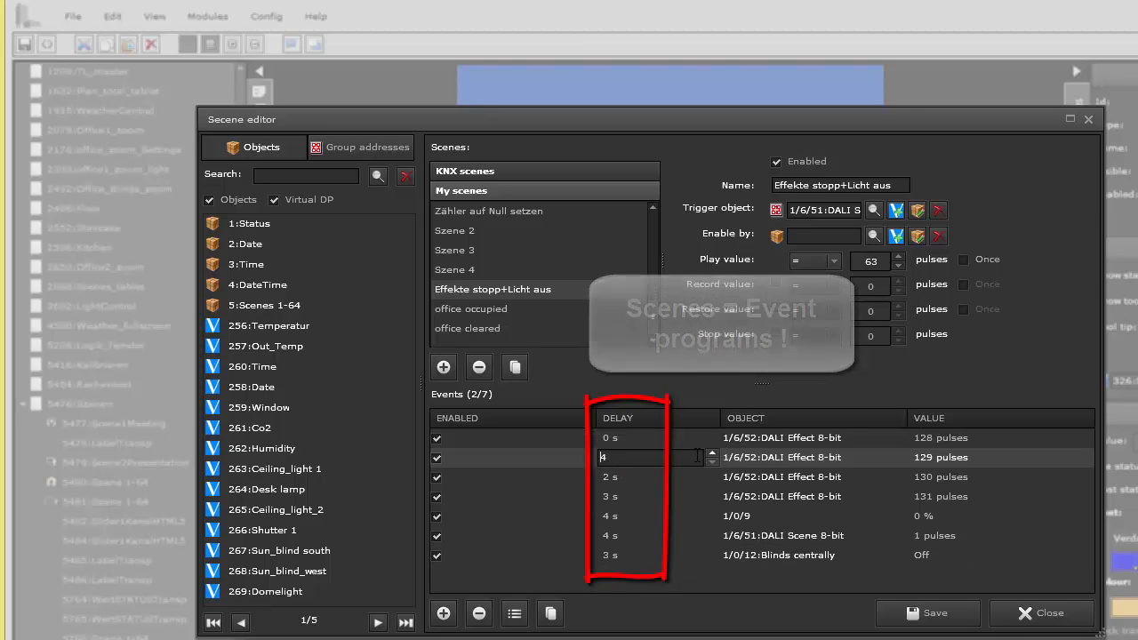
left_click(634, 476)
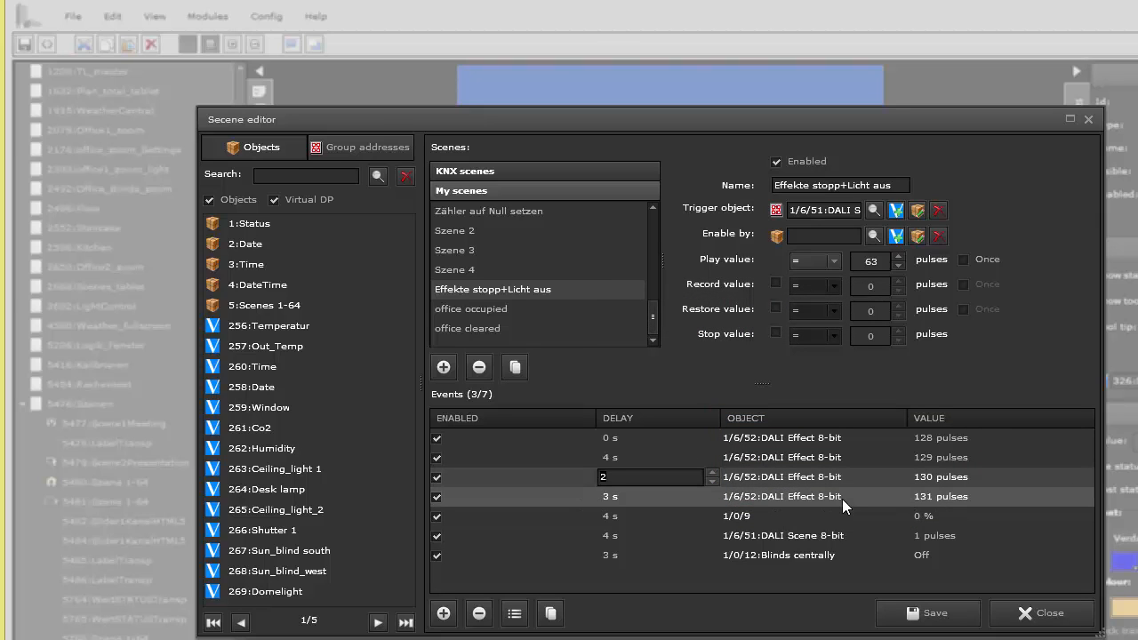
Look through the group addresses and objects available as trigger for the Effekte stopp+Licht aus scene
left_click(874, 209)
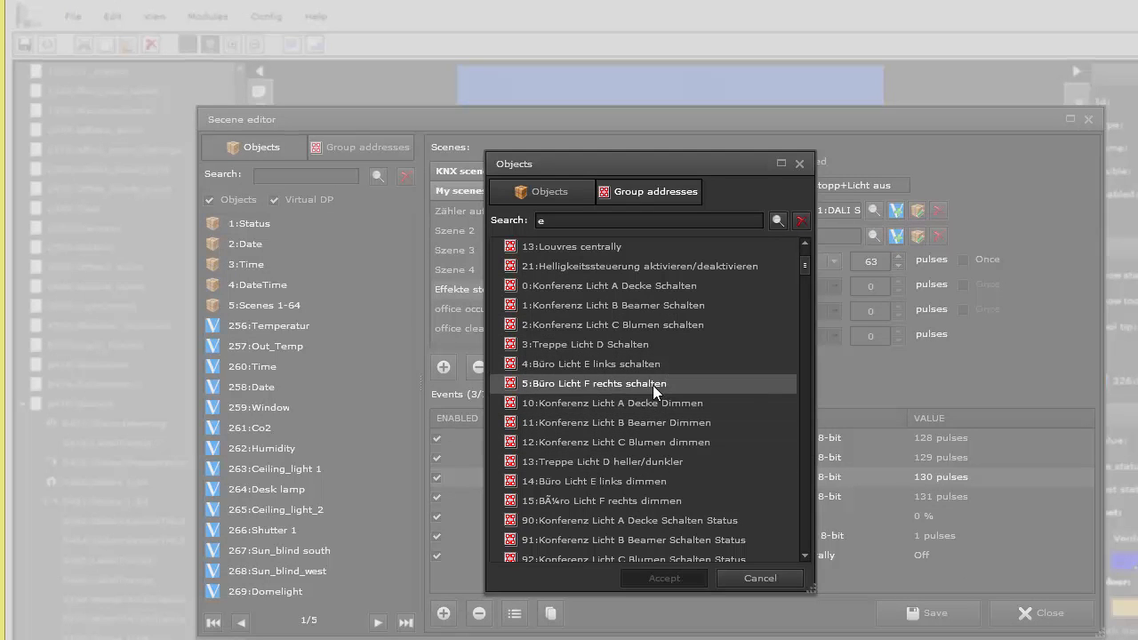
left_click(559, 193)
left_click(753, 577)
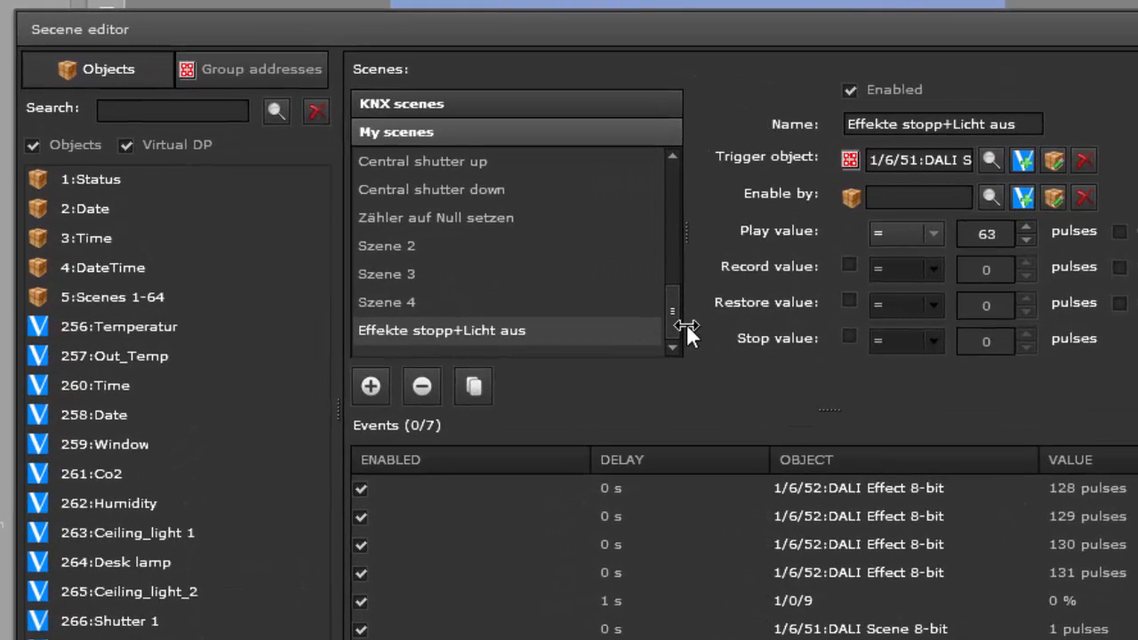
Add a new scene to My scenes and name it Office occupied
left_click(371, 386)
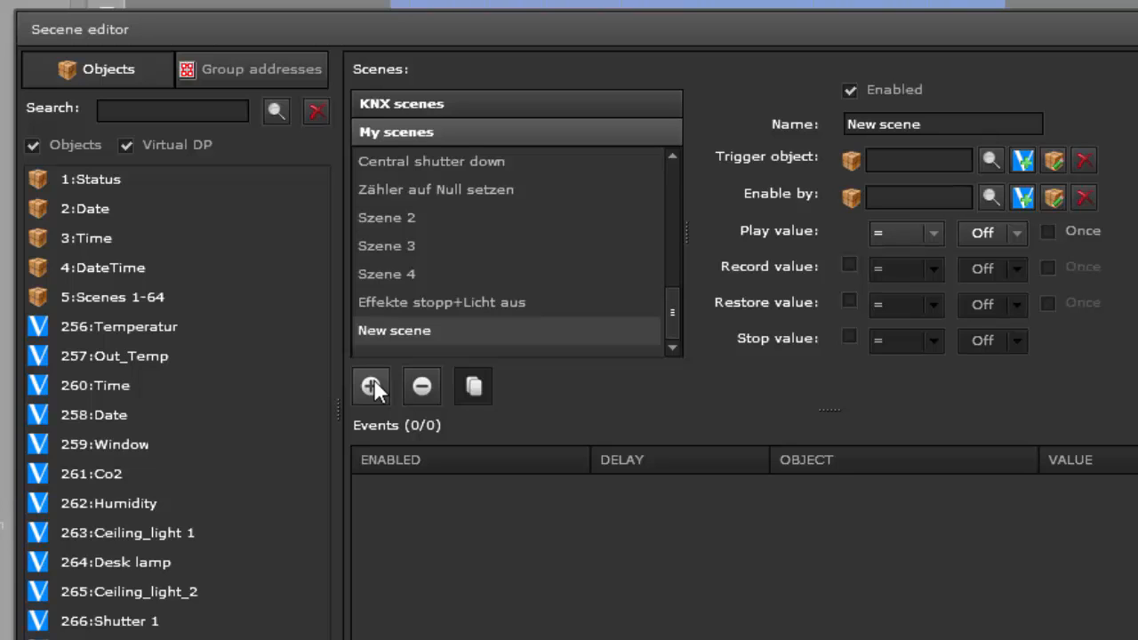
left_click_drag(965, 130, 813, 131)
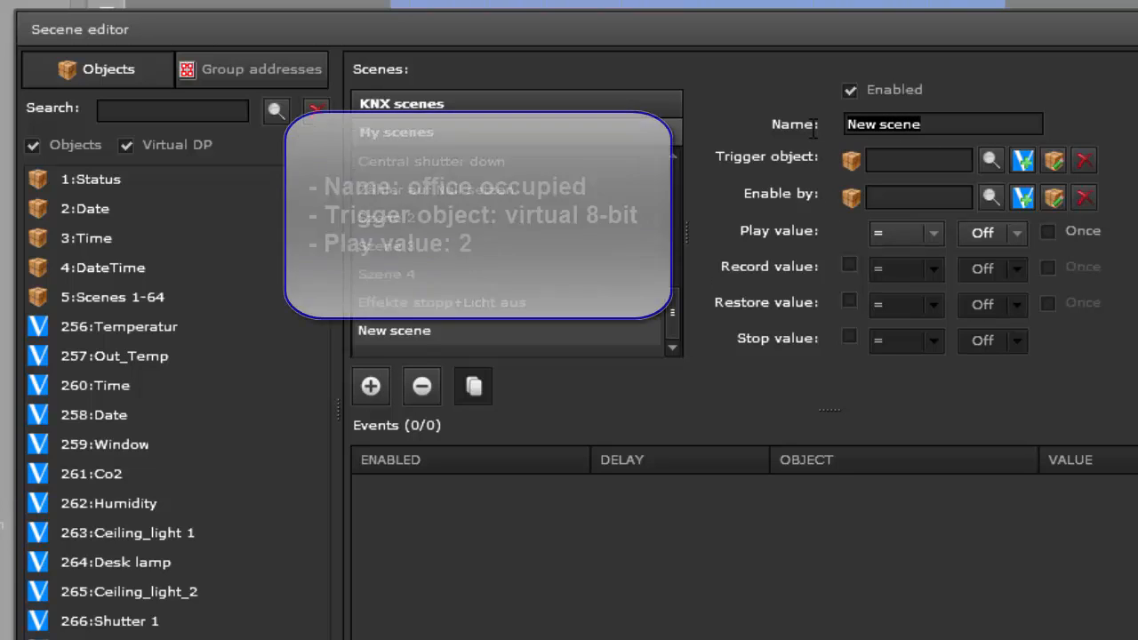
type("Office")
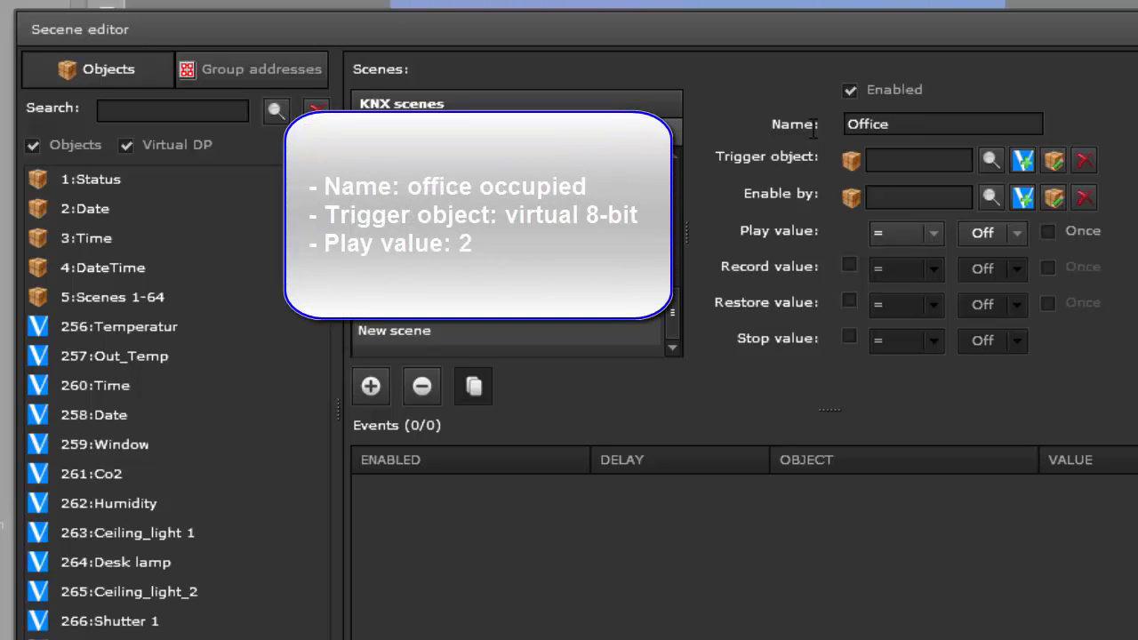
type(" occupied")
Assign 326:Scene virtual 8-bit as the trigger object of the Office occupied scene
left_click(989, 160)
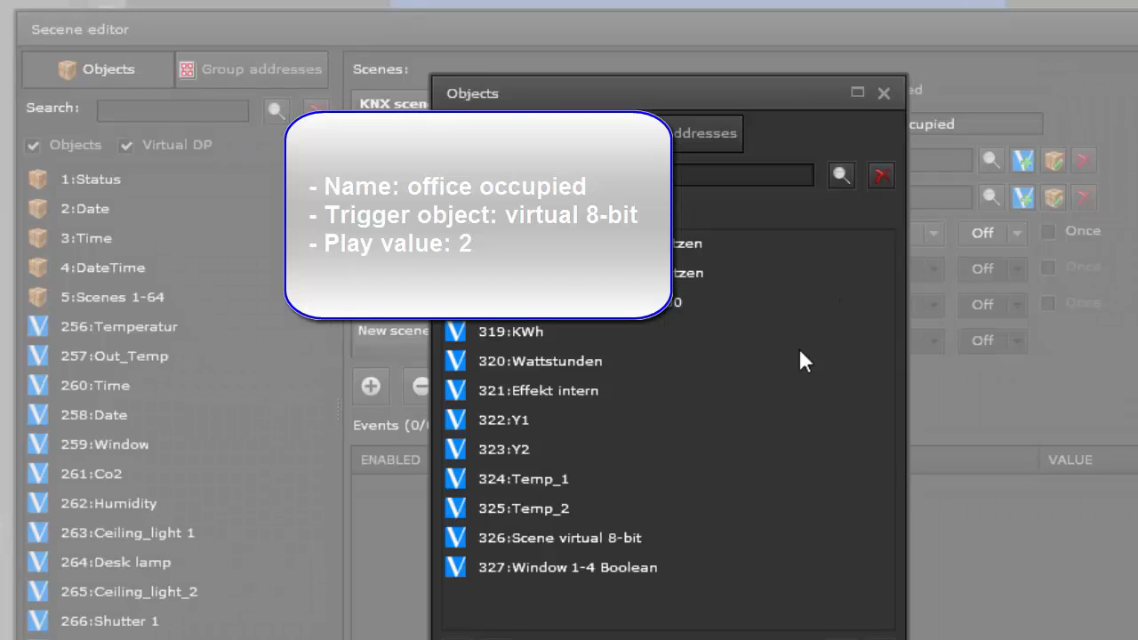
left_click(655, 538)
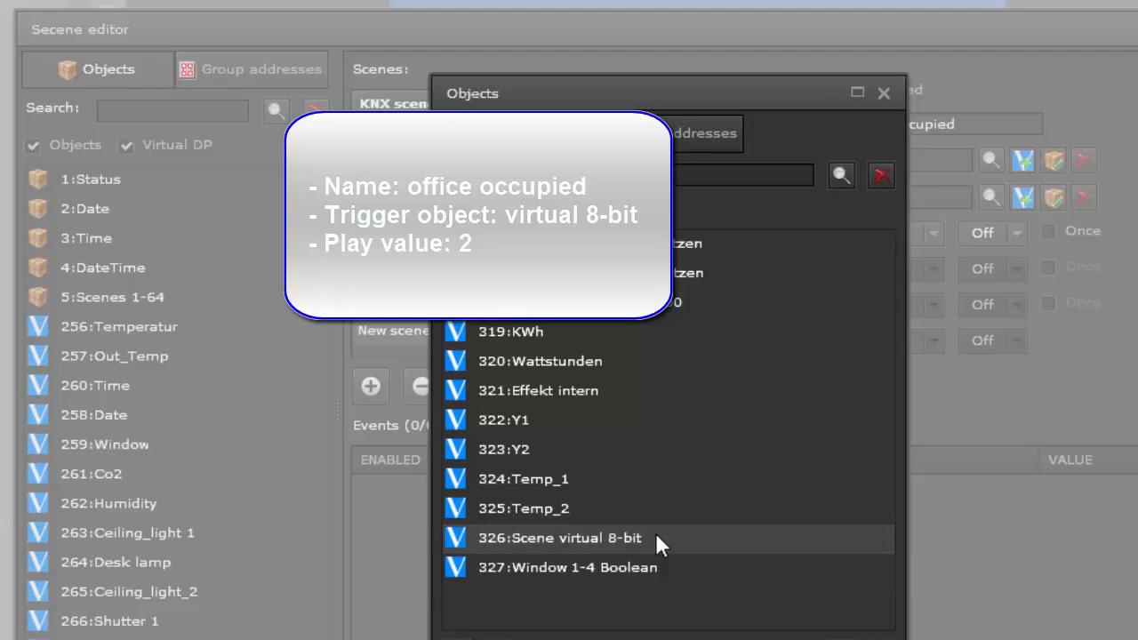
key("Return")
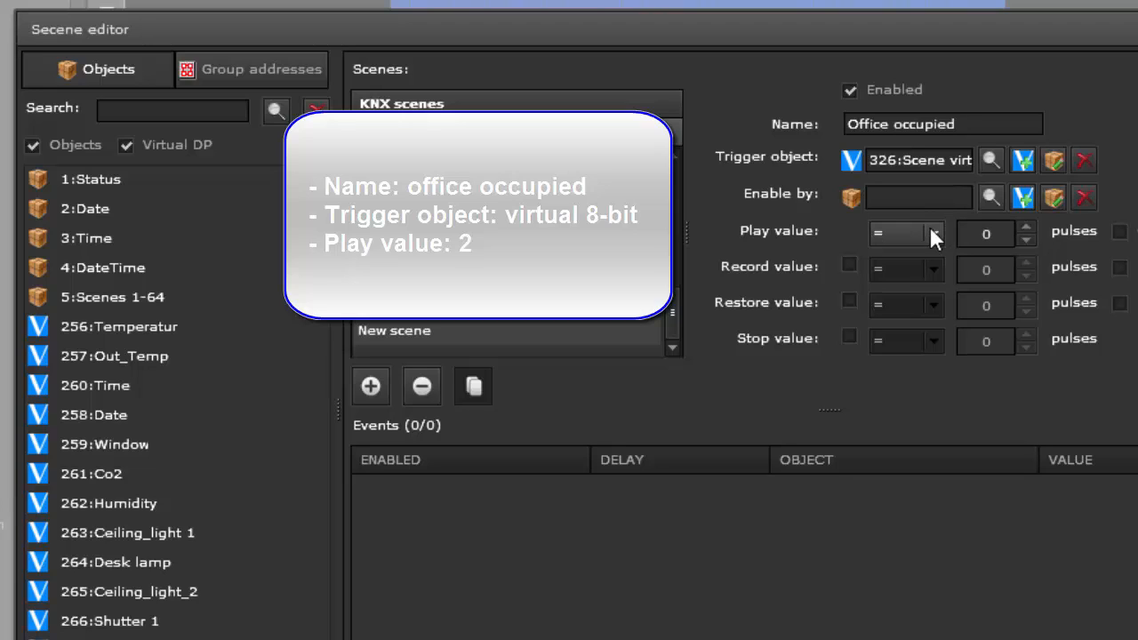
Set the Office occupied scene's play value to 2 pulses and activate its record value with 130 pulses
left_click(1030, 225)
left_click(1030, 225)
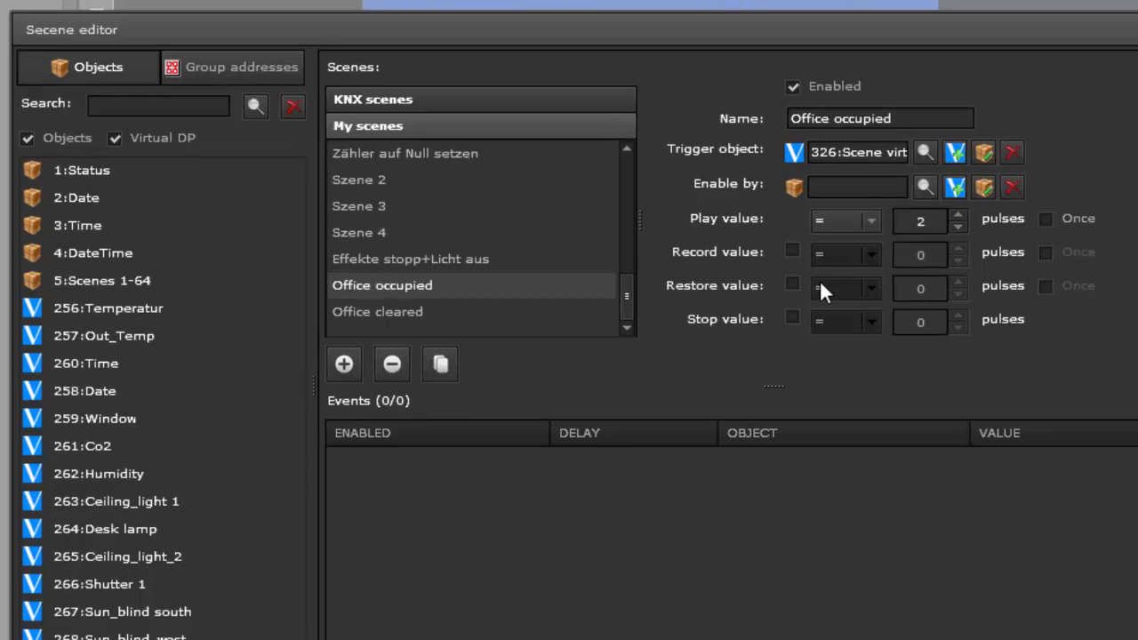
left_click(792, 251)
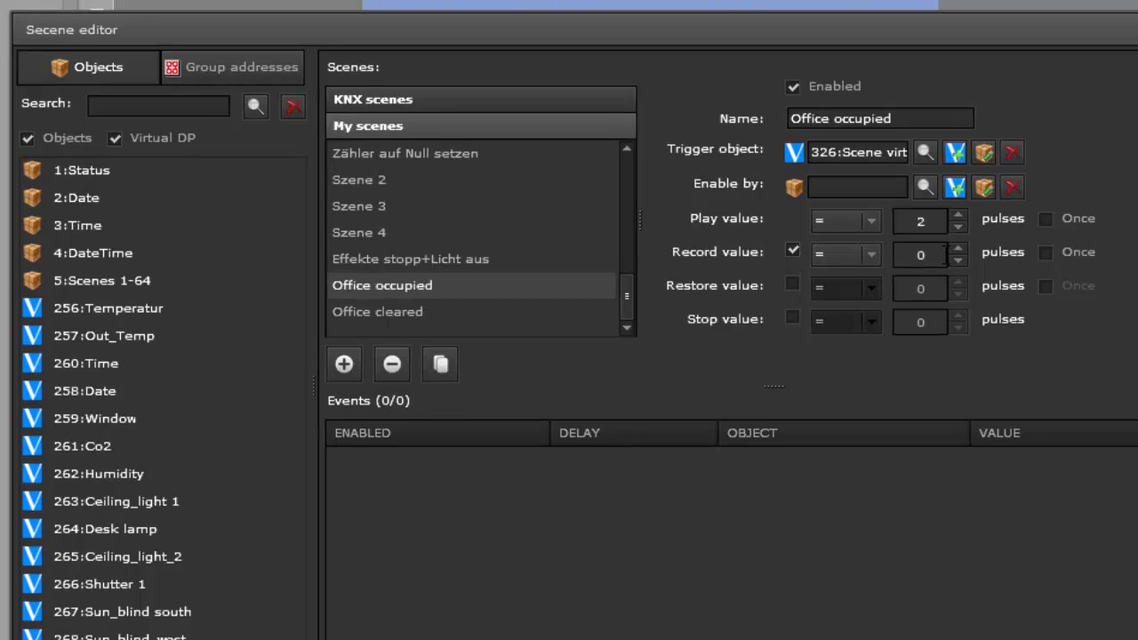
type("130")
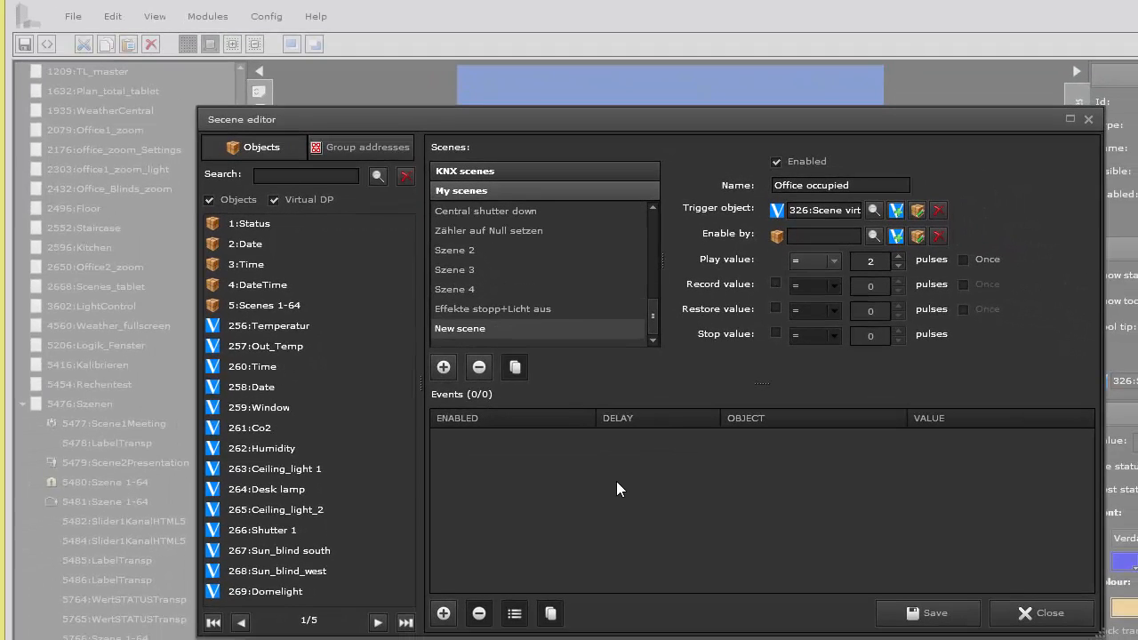
Add an event to the Office occupied scene for group address 104:Büro Licht E links Wert with a value of 90 %
left_click(444, 613)
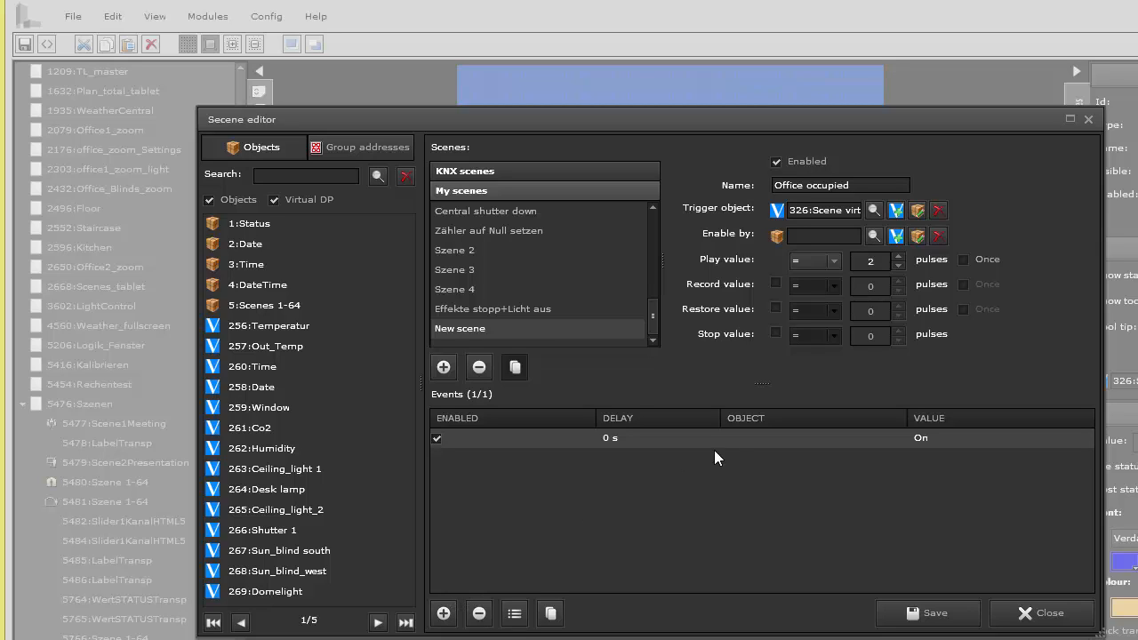
left_click(741, 439)
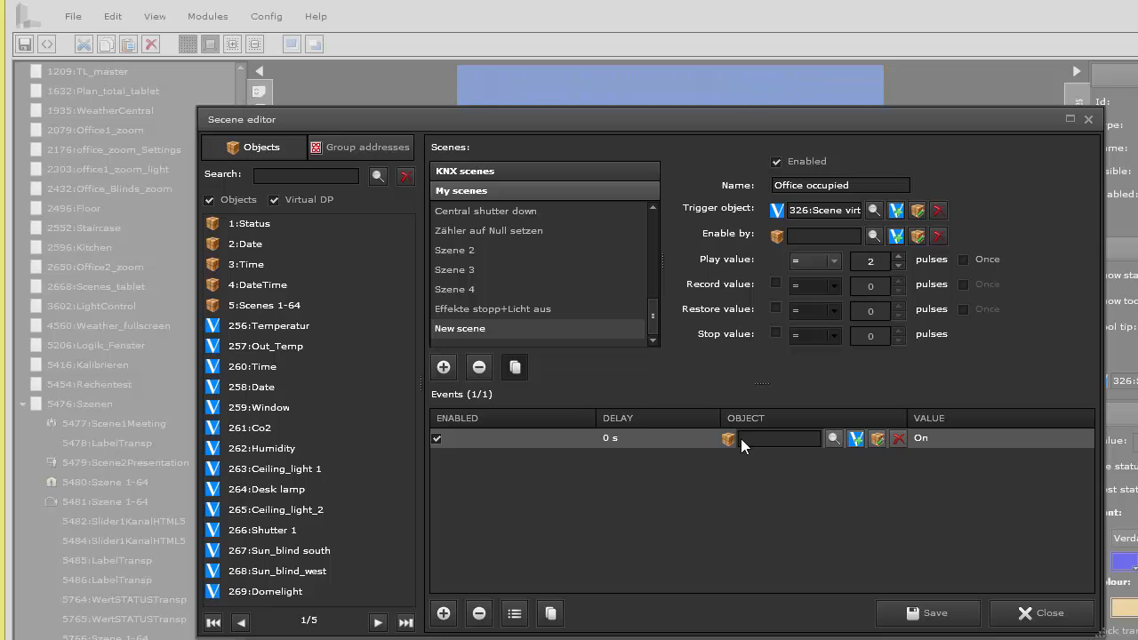
left_click(834, 437)
left_click(662, 190)
type("licht e")
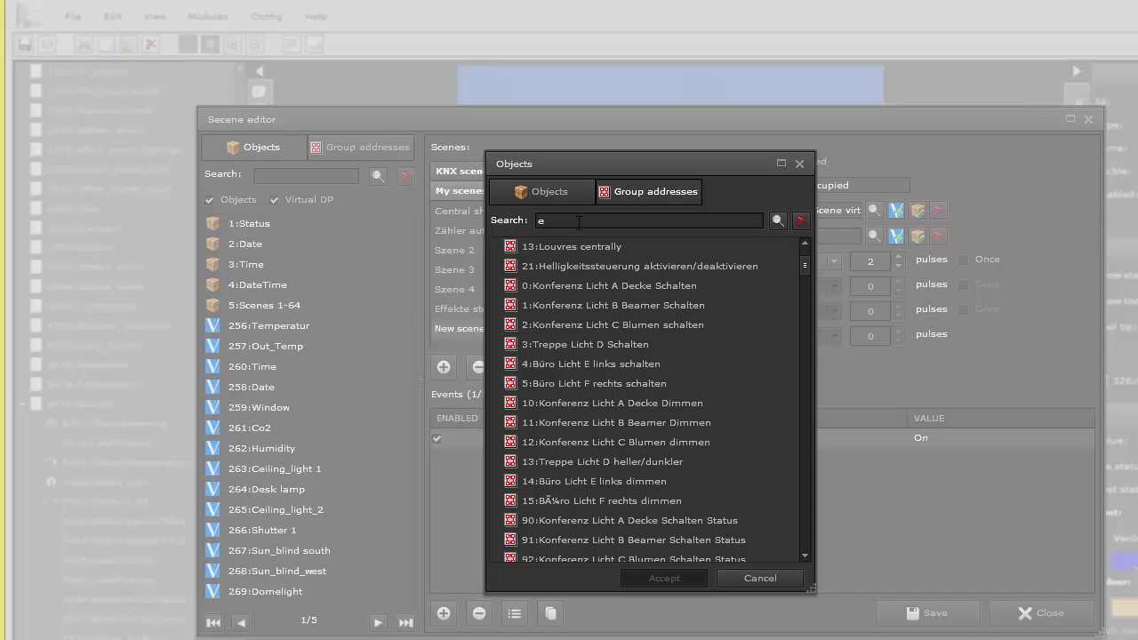
left_click(777, 220)
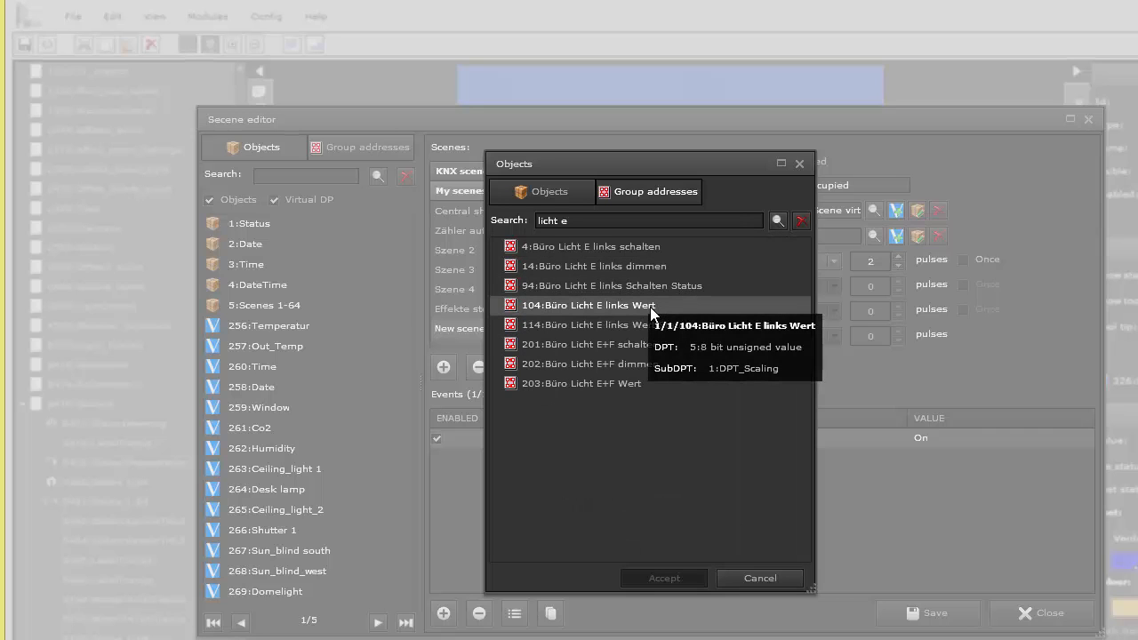
left_click(649, 306)
left_click(666, 578)
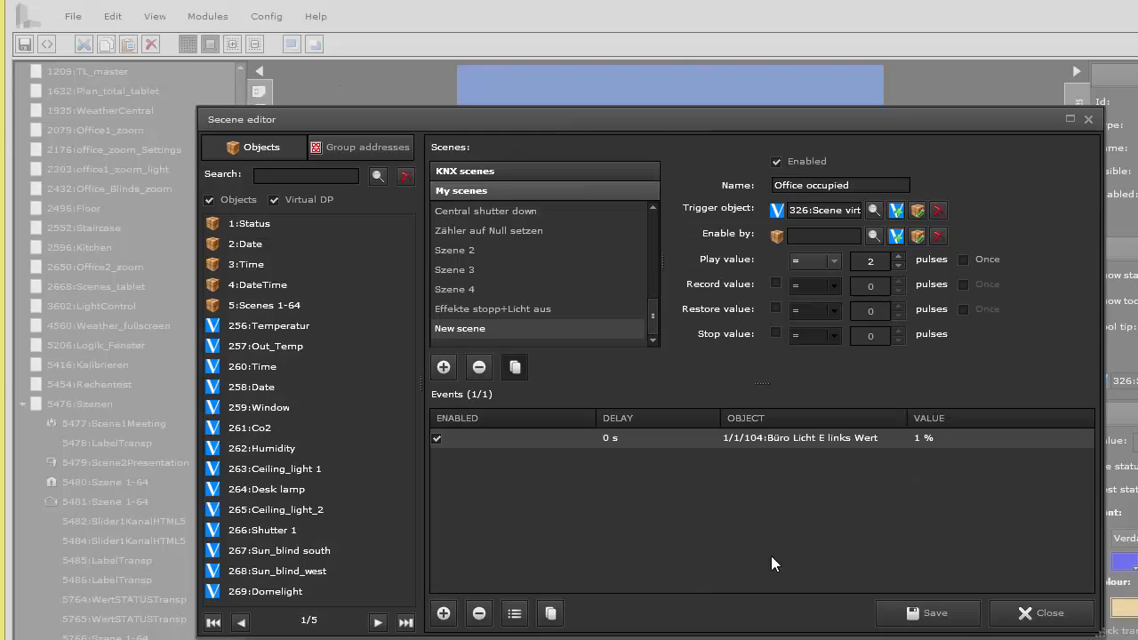
double_click(920, 436)
type("90")
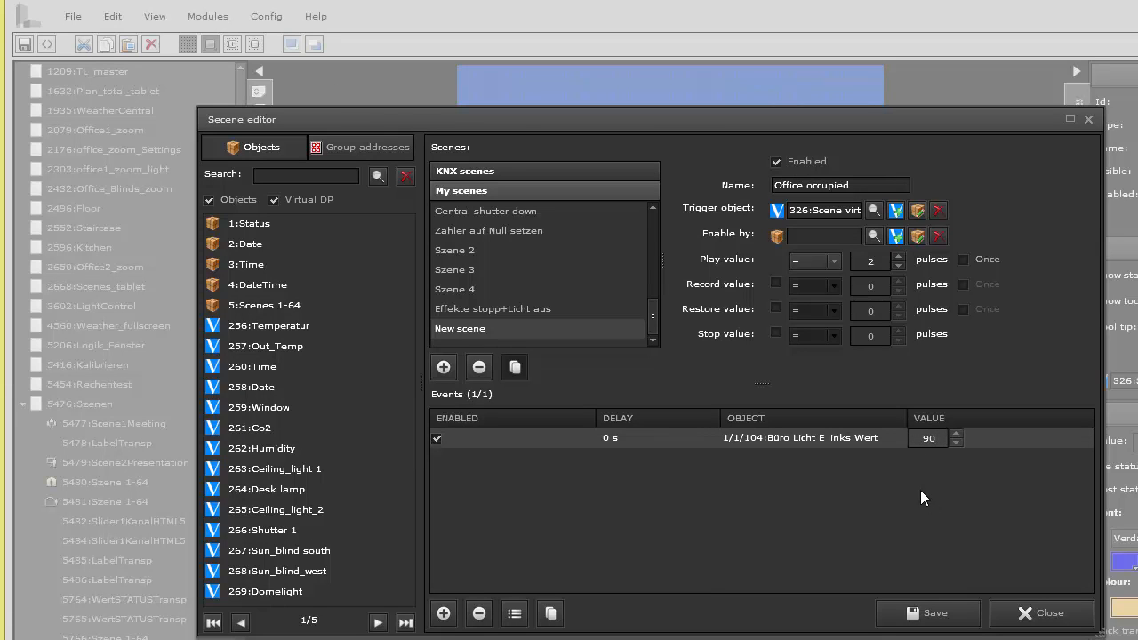
Add a second event for group address 105:Büro Licht F rechts Wert with a value of 90 % and save the scene
left_click(443, 613)
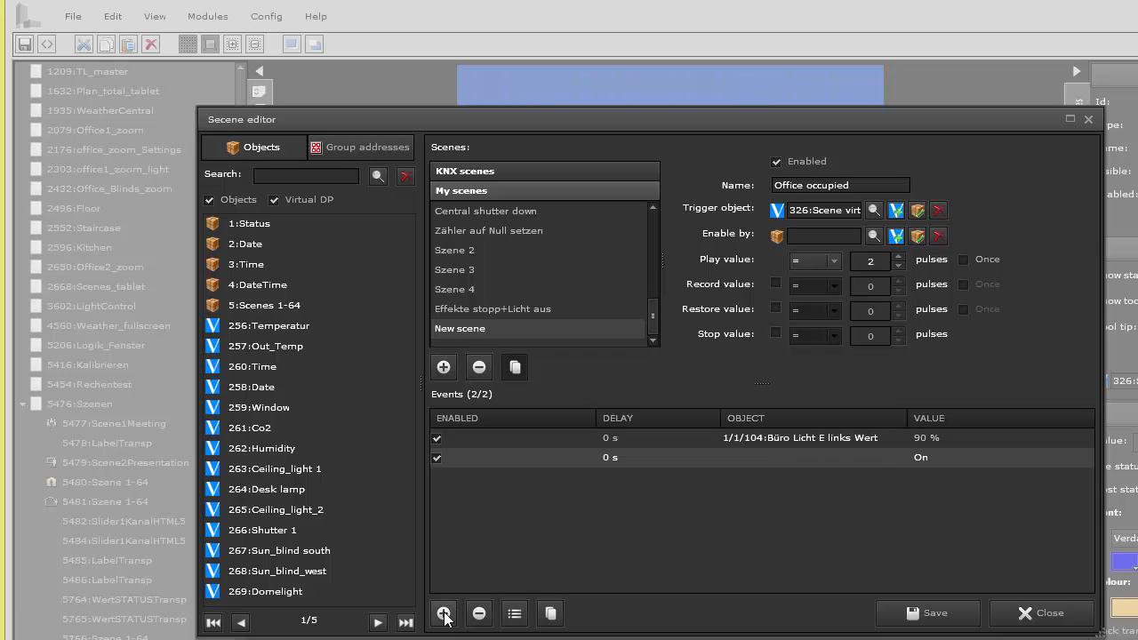
left_click(746, 459)
left_click(834, 457)
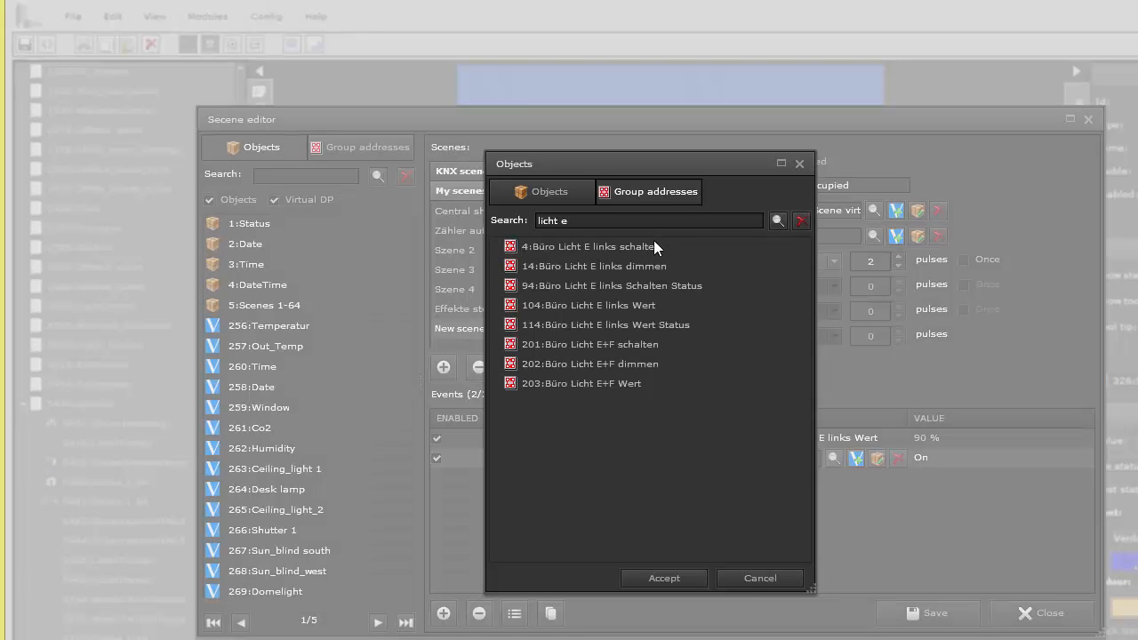
key("BackSpace")
key("BackSpace")
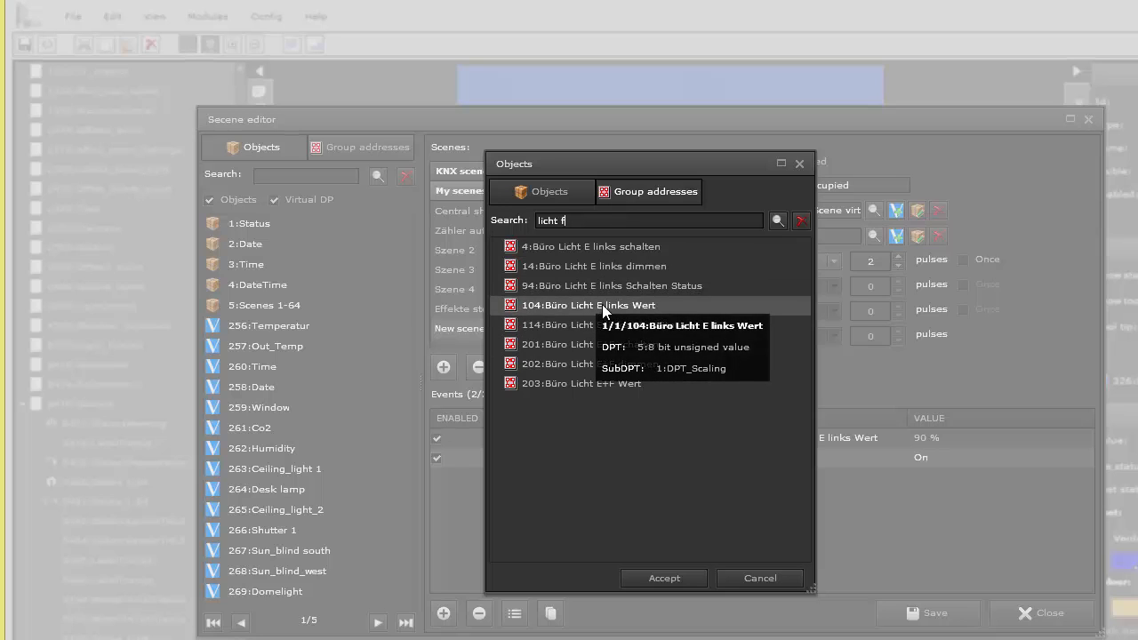
left_click(777, 220)
left_click(635, 307)
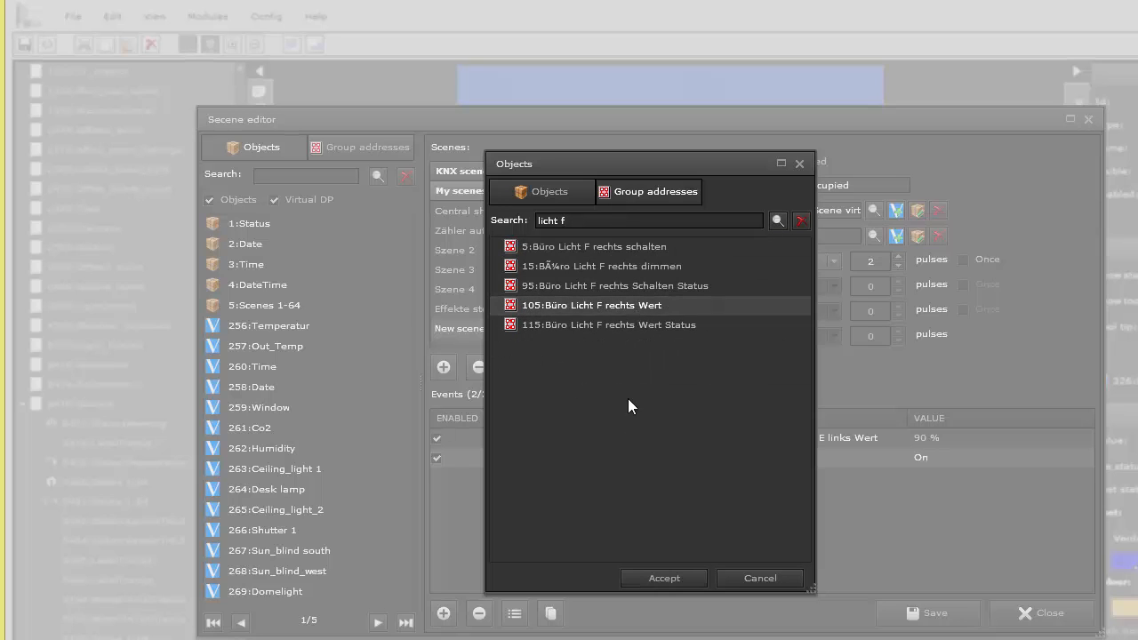
left_click(660, 578)
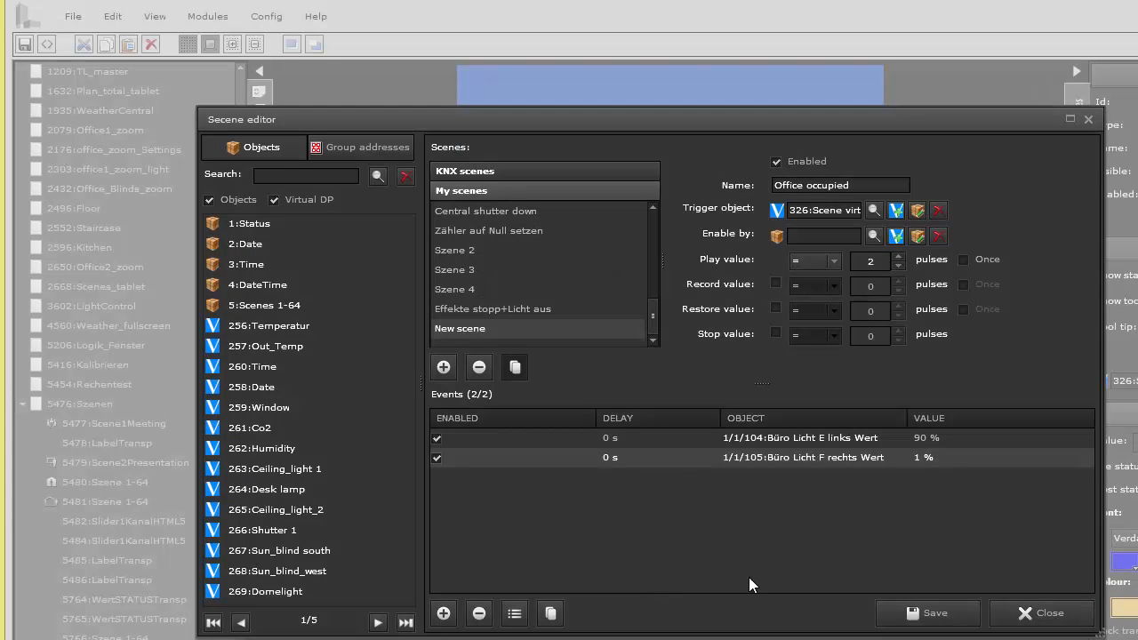
double_click(952, 455)
type("90")
left_click(920, 620)
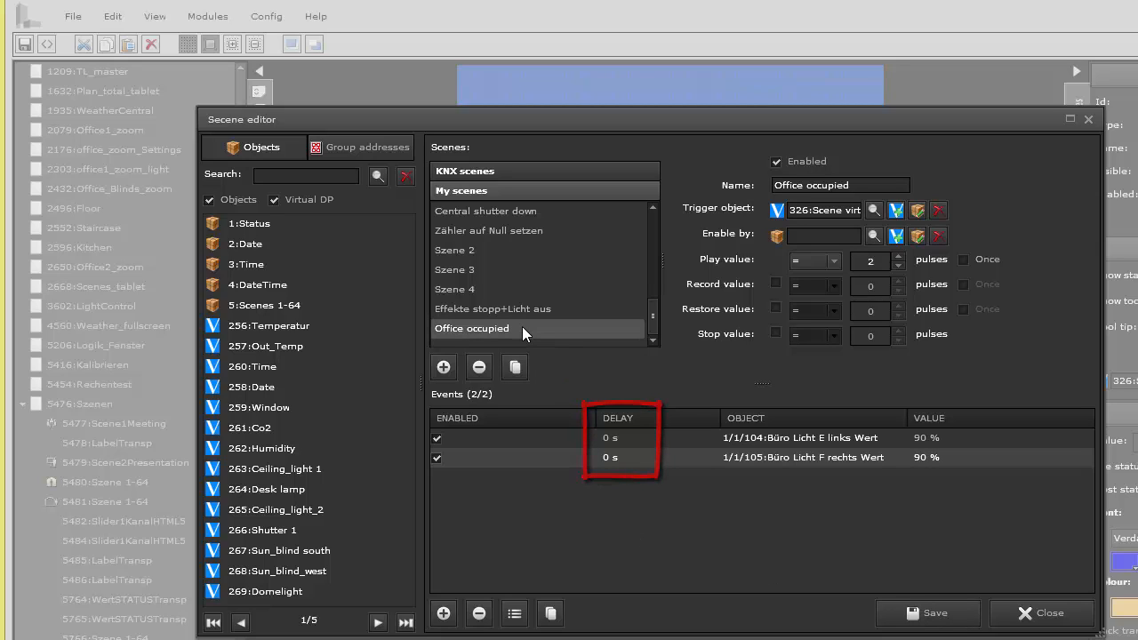
Duplicate the Office occupied scene and name the copy Office cleared
left_click(514, 366)
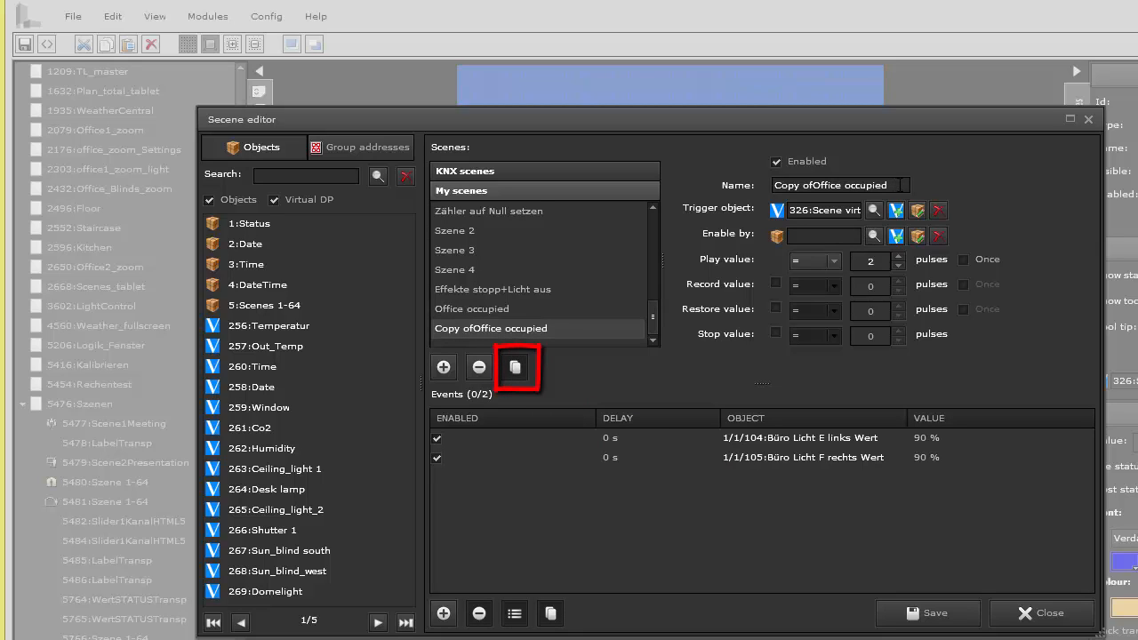
left_click_drag(901, 185, 704, 185)
type("Office")
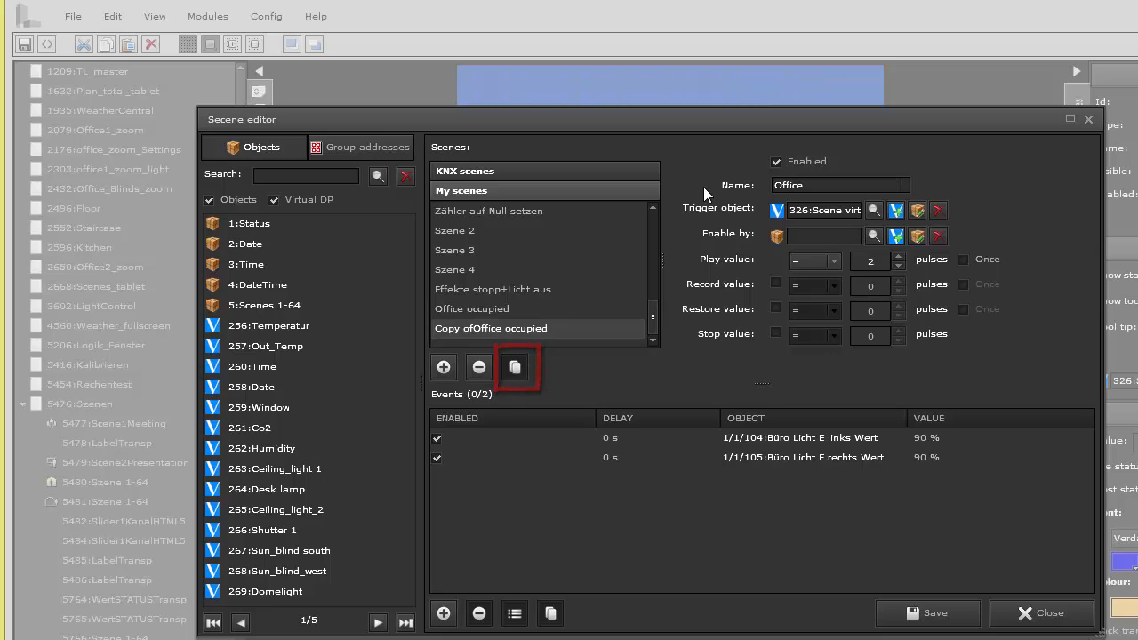
type(" cleared")
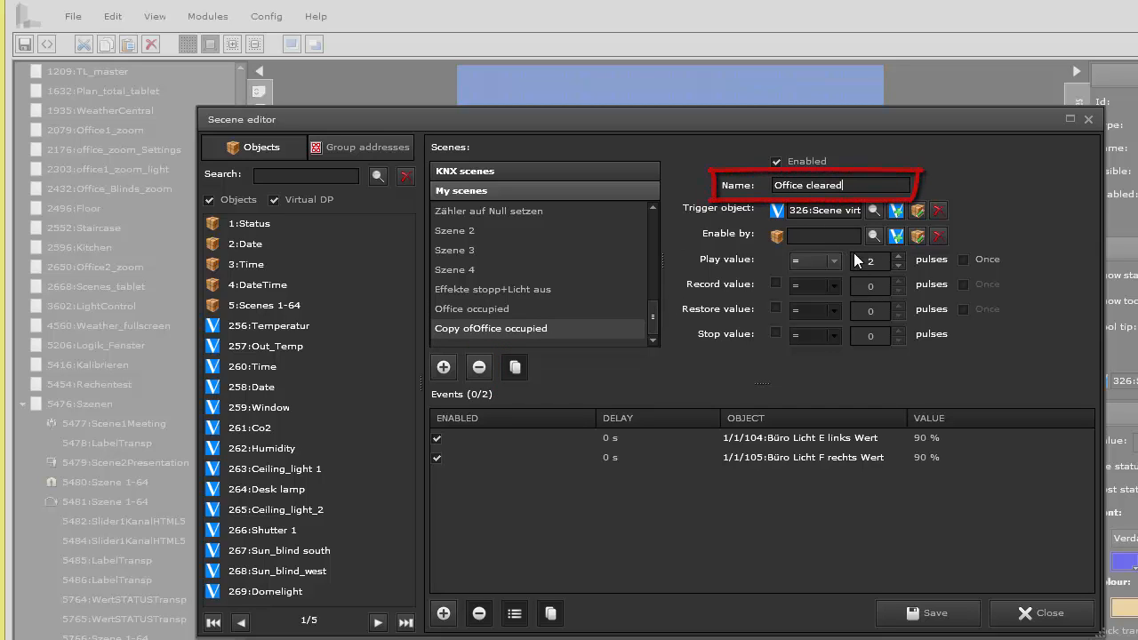
Set the Office cleared scene's play value to 3 pulses and activate its record value with 131 pulses
left_click(898, 255)
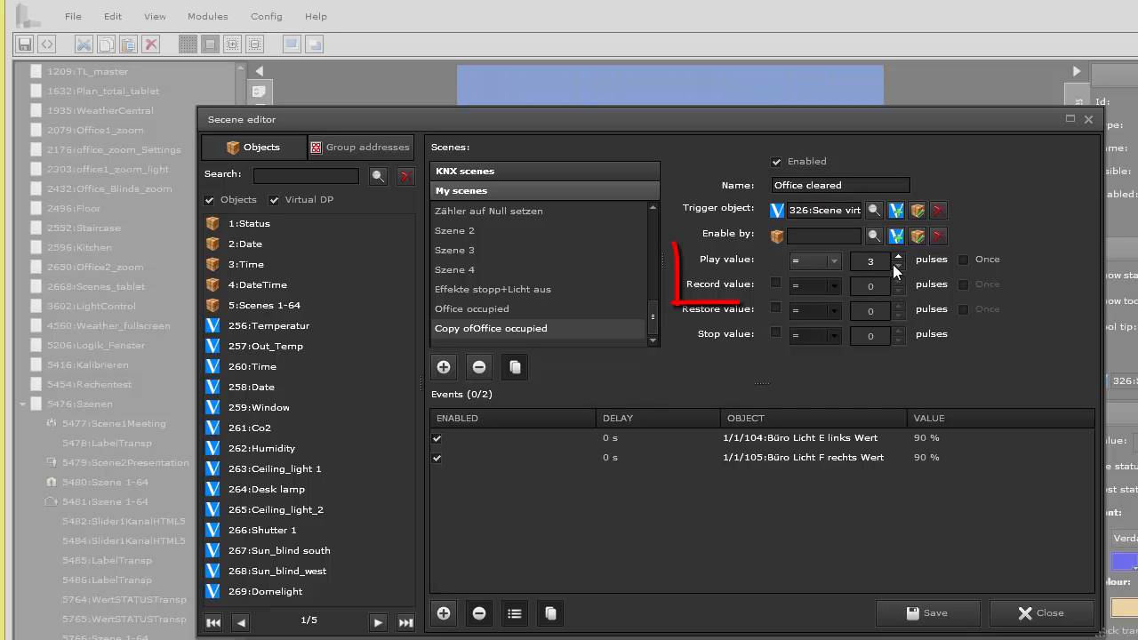
left_click(775, 282)
left_click(870, 287)
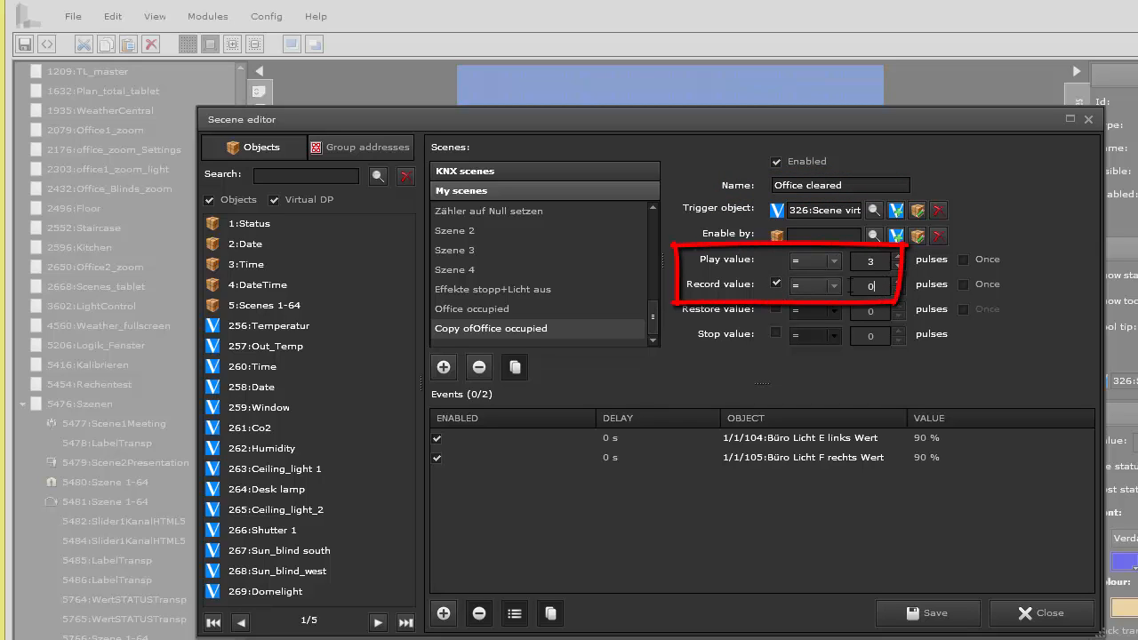
key("BackSpace")
type("131")
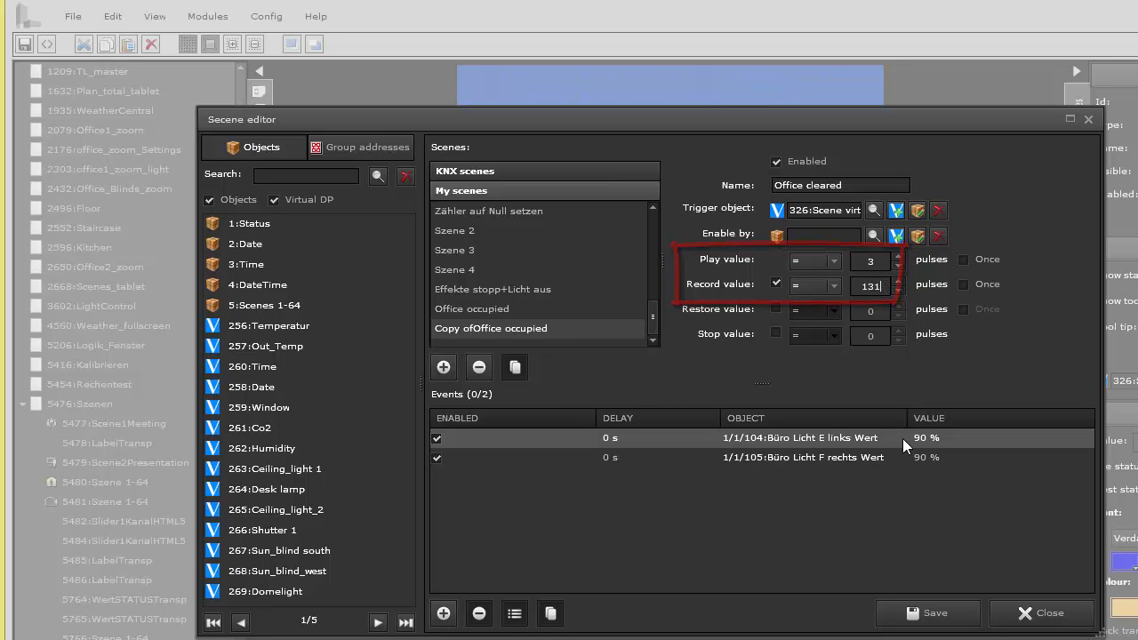
Set both light events of the Office cleared scene to 0 % and save the scene
left_click(926, 438)
left_click_drag(936, 438, 902, 459)
type("0")
left_click(920, 457)
type("0")
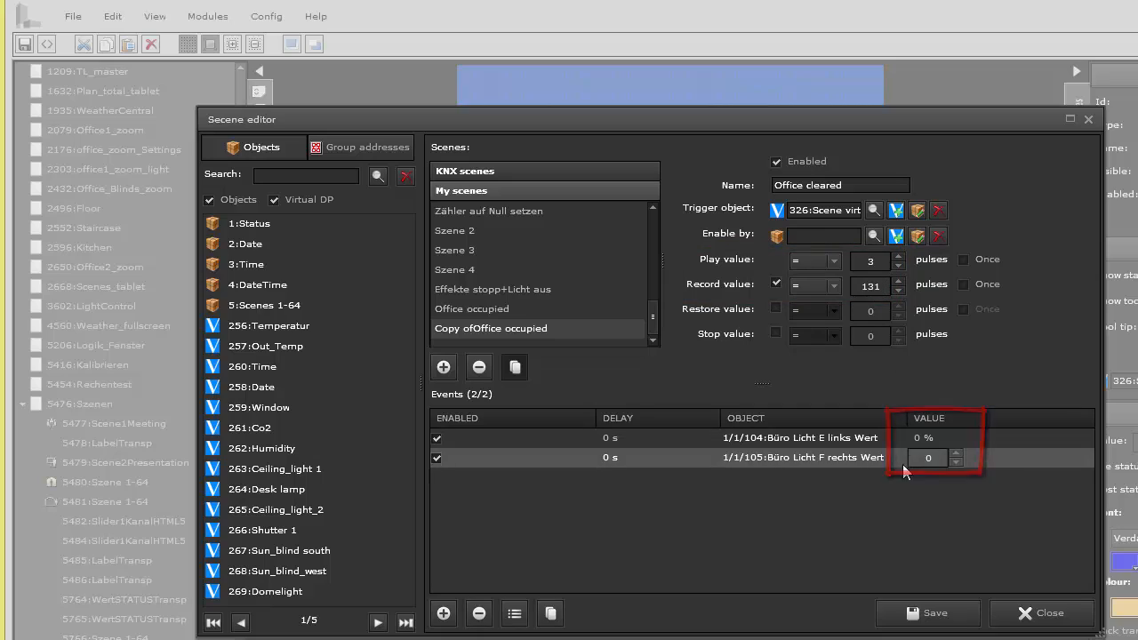
left_click(944, 614)
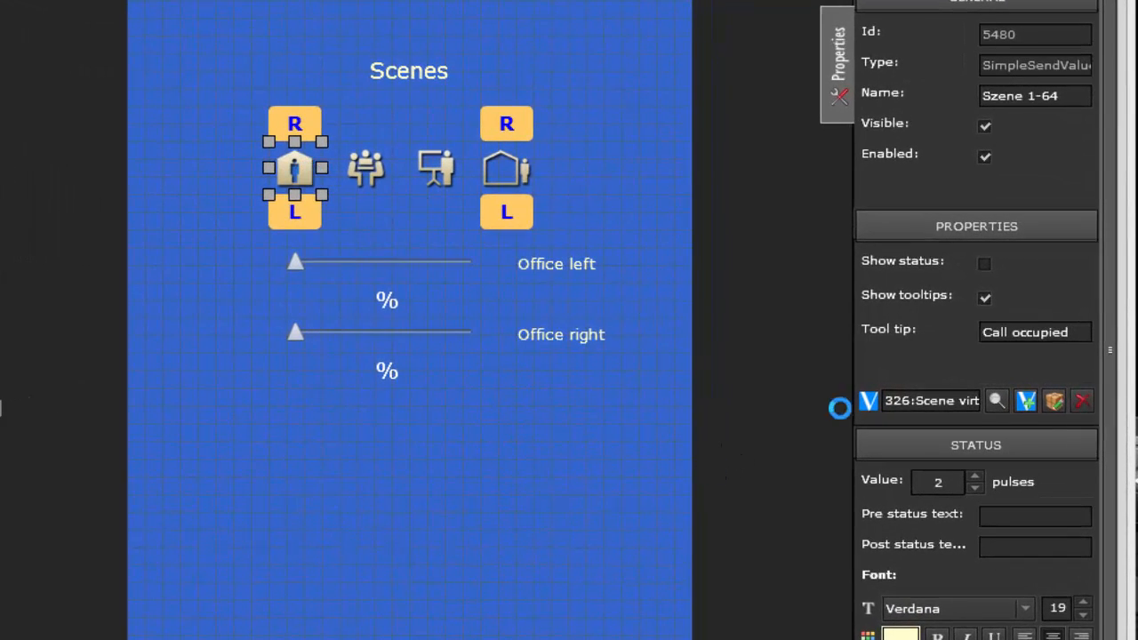
Check the object and send value settings of the absent call button and of the absent and occupied learn buttons
left_click(496, 178)
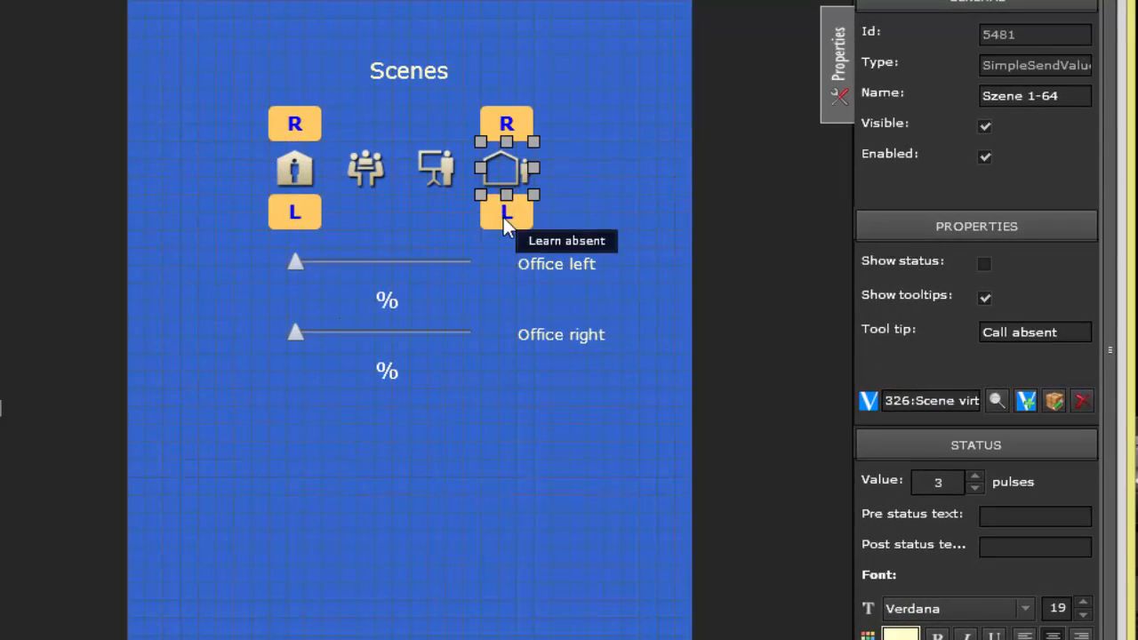
left_click(503, 213)
left_click(295, 213)
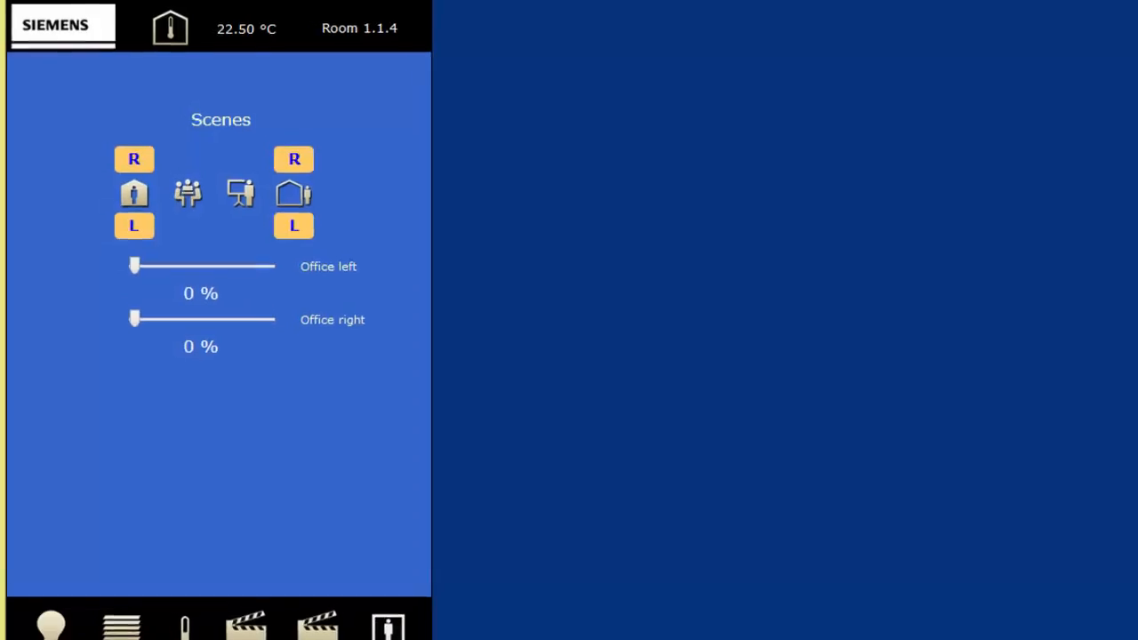
Test the scenes in the running visualization by calling occupied and then absent
left_click(174, 238)
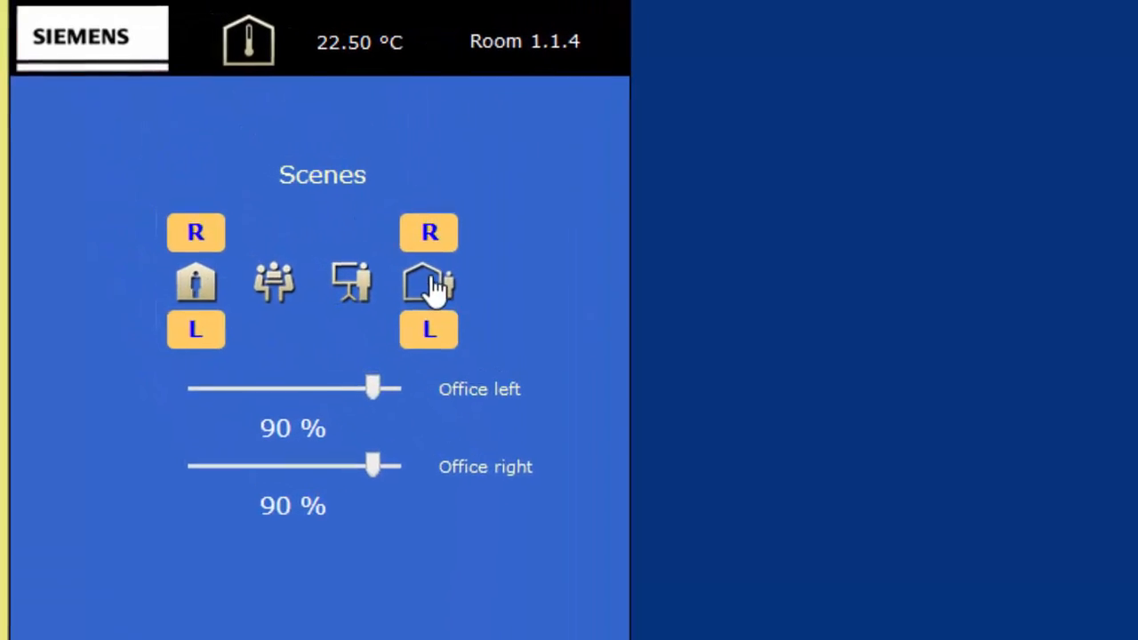
left_click(360, 238)
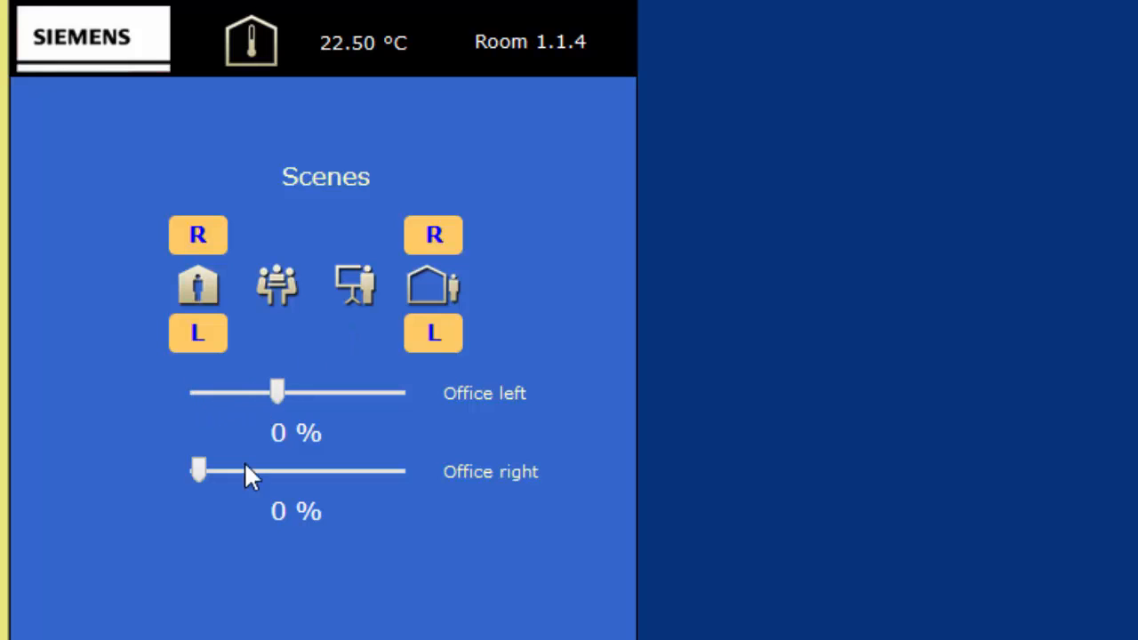
Dim Office left to 40 % and Office right to 38 %, store these values in the occupied scene, and recall absent followed by occupied
left_click_drag(246, 464, 224, 483)
left_click(201, 343)
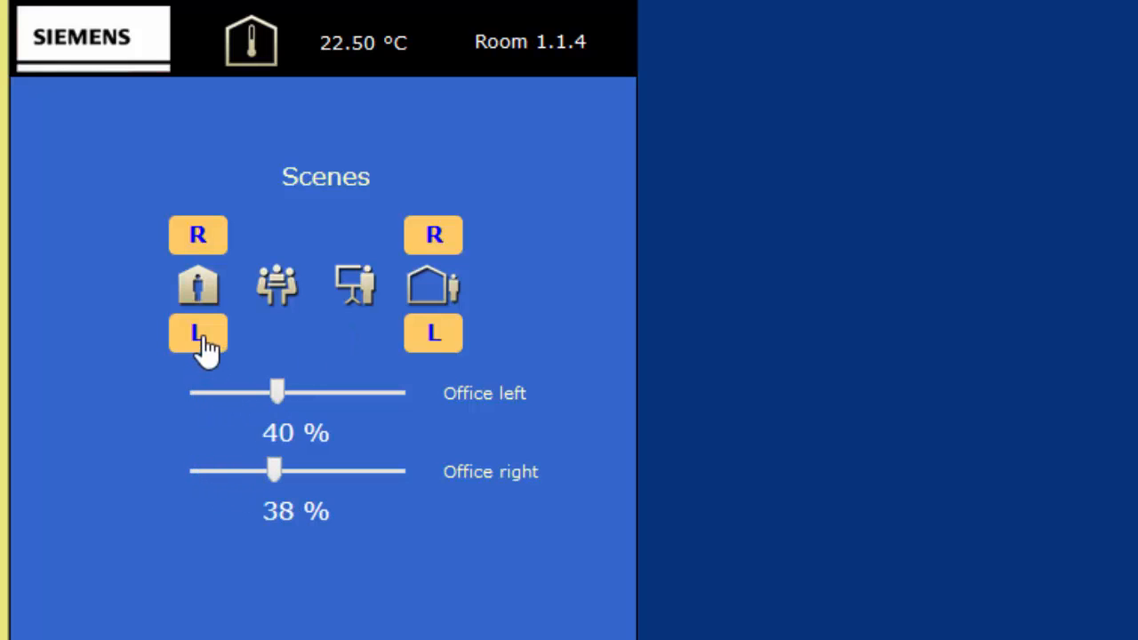
left_click(436, 288)
left_click(206, 297)
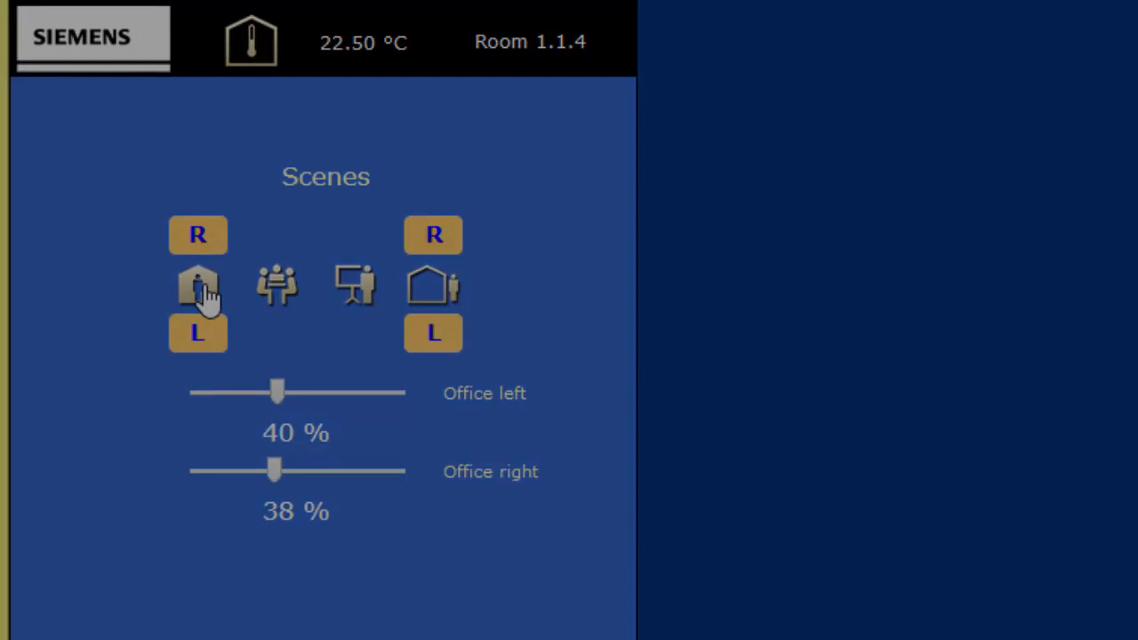